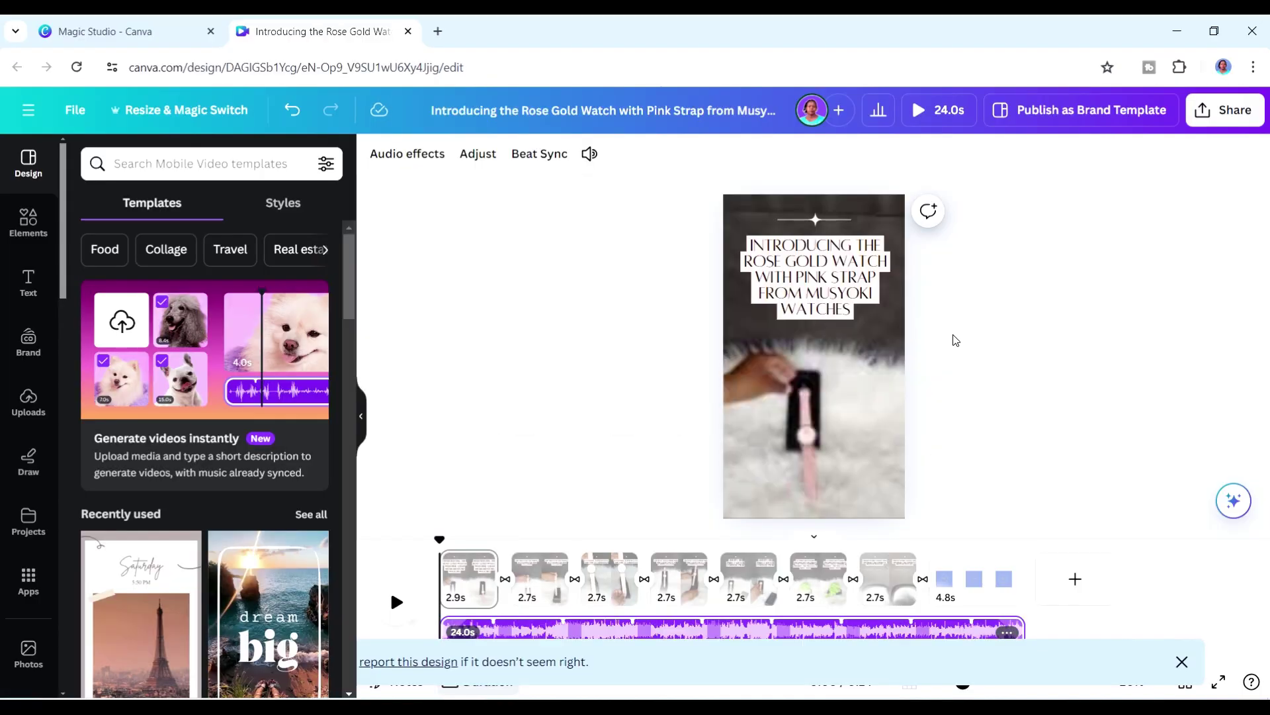
Step: Play the generated rose gold watch video, then close the editor tab to return to the home page
{"action": "left_click", "coordinate": [397, 602]}
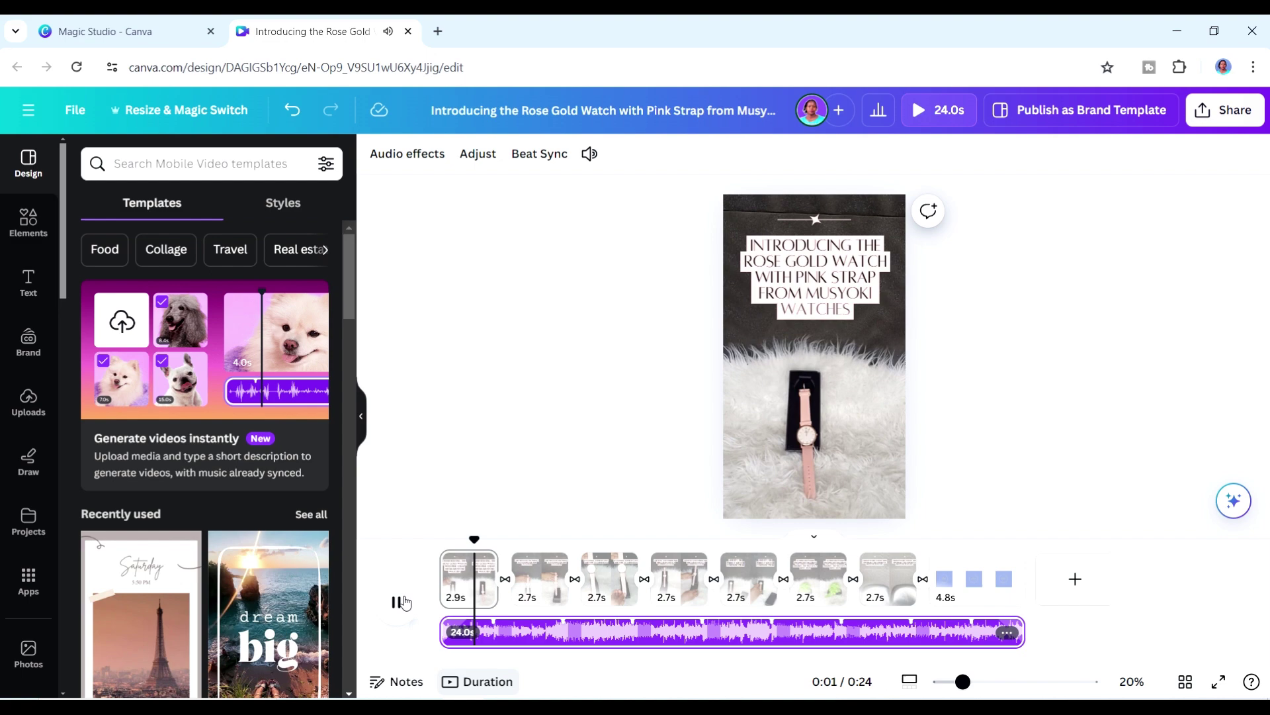
{"action": "left_click", "coordinate": [408, 31]}
{"action": "scroll", "coordinate": [1264, 160], "scroll_direction": "up", "scroll_amount": 2}
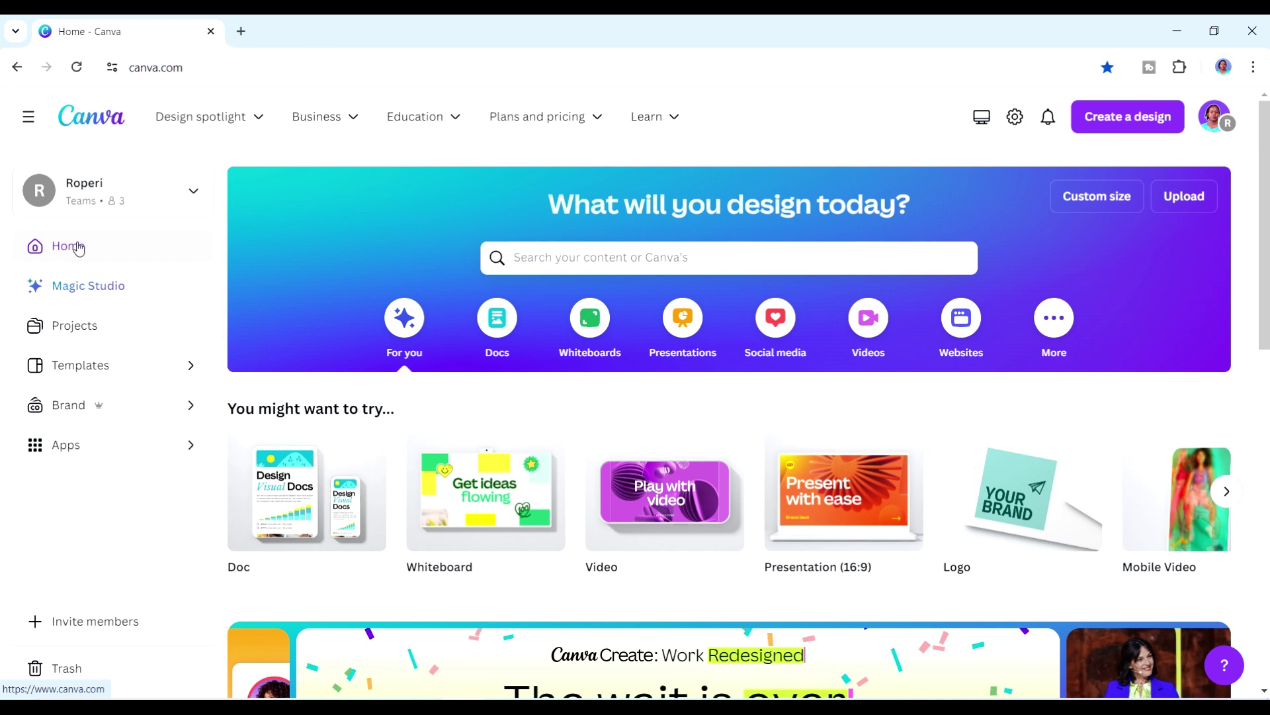
Step: Browse Magic Studio and view the Magic Design for video introduction, then close it
{"action": "left_click", "coordinate": [148, 294]}
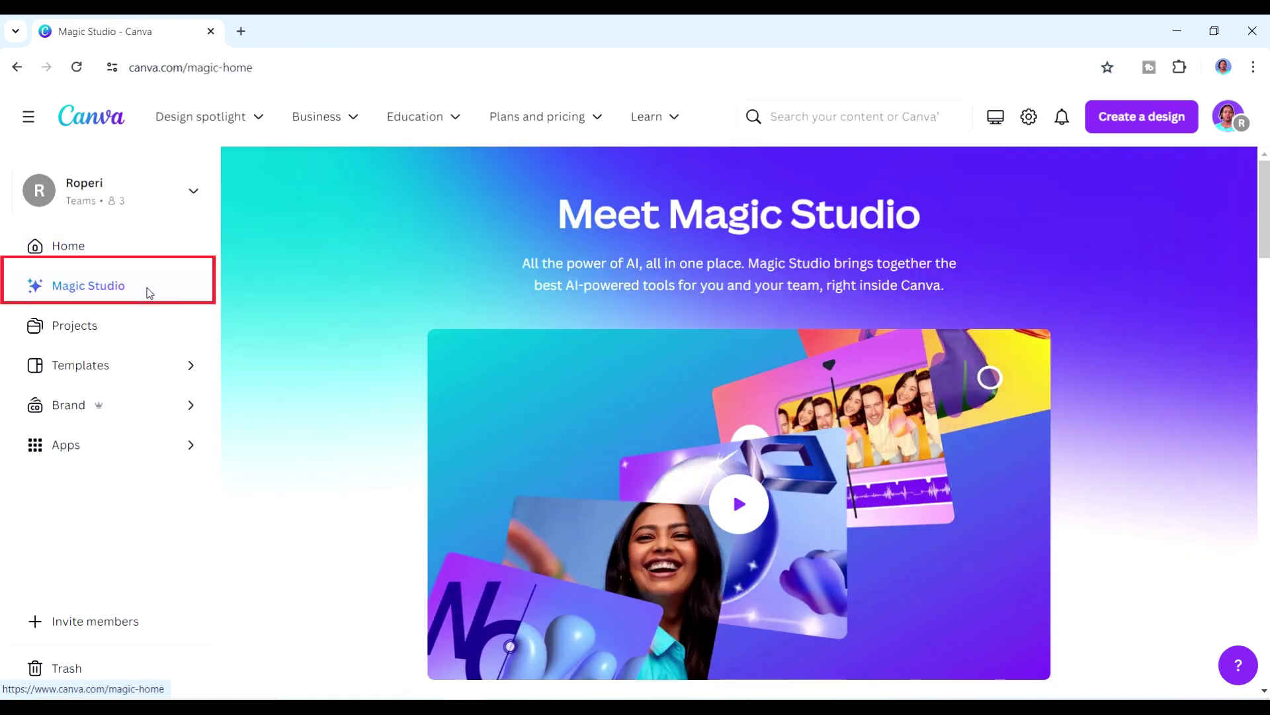
{"action": "scroll", "coordinate": [739, 424], "scroll_direction": "down", "scroll_amount": 3}
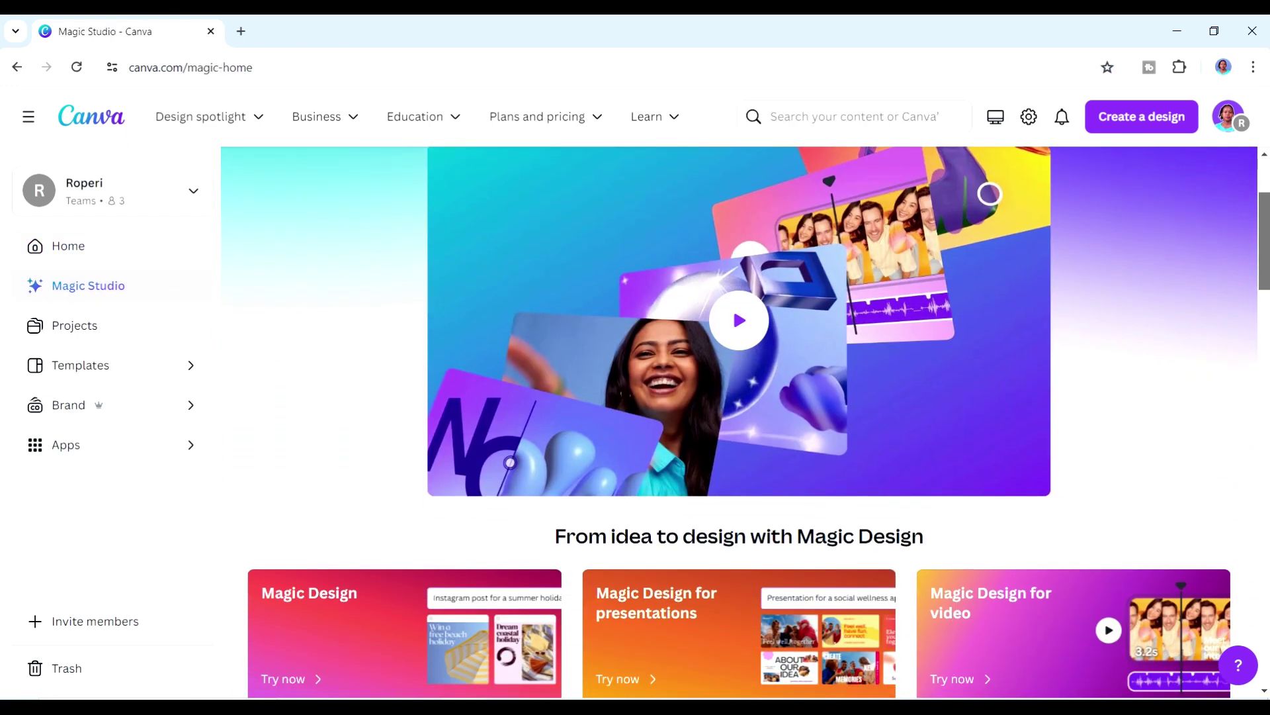
{"action": "scroll", "coordinate": [1268, 303], "scroll_direction": "down", "scroll_amount": 3}
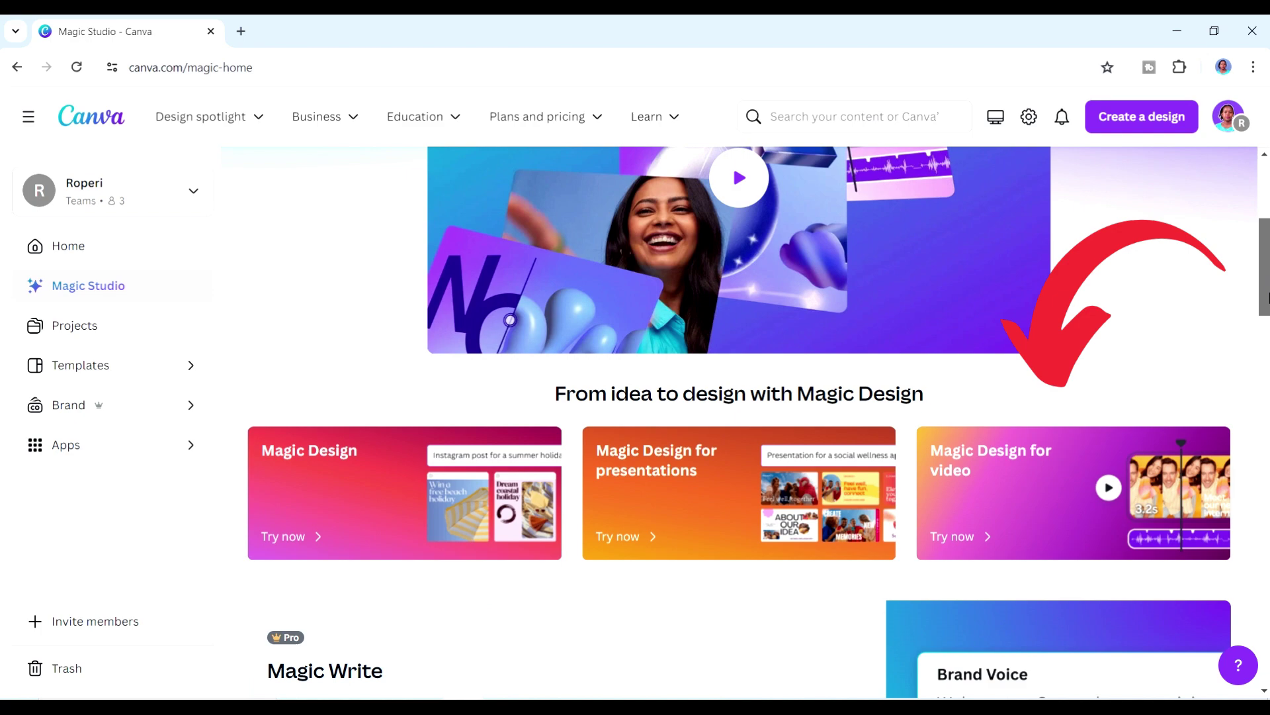
{"action": "left_click", "coordinate": [1017, 431]}
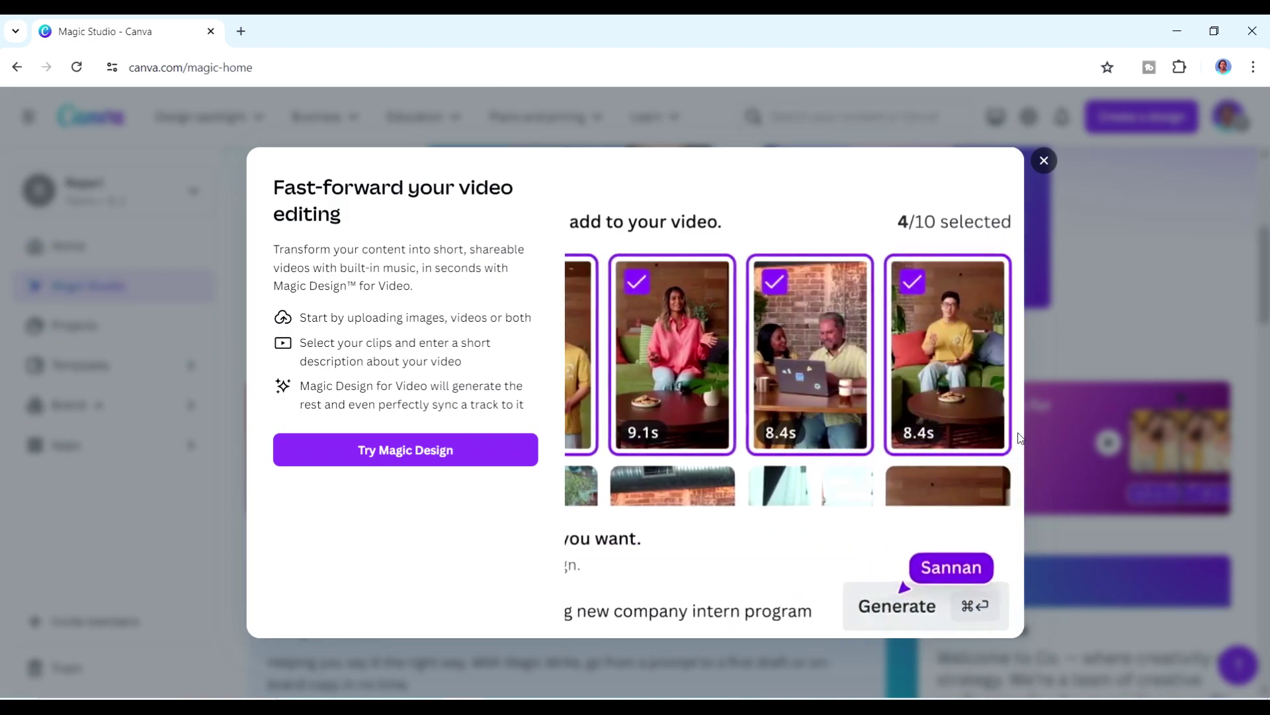
{"action": "left_click", "coordinate": [1044, 161]}
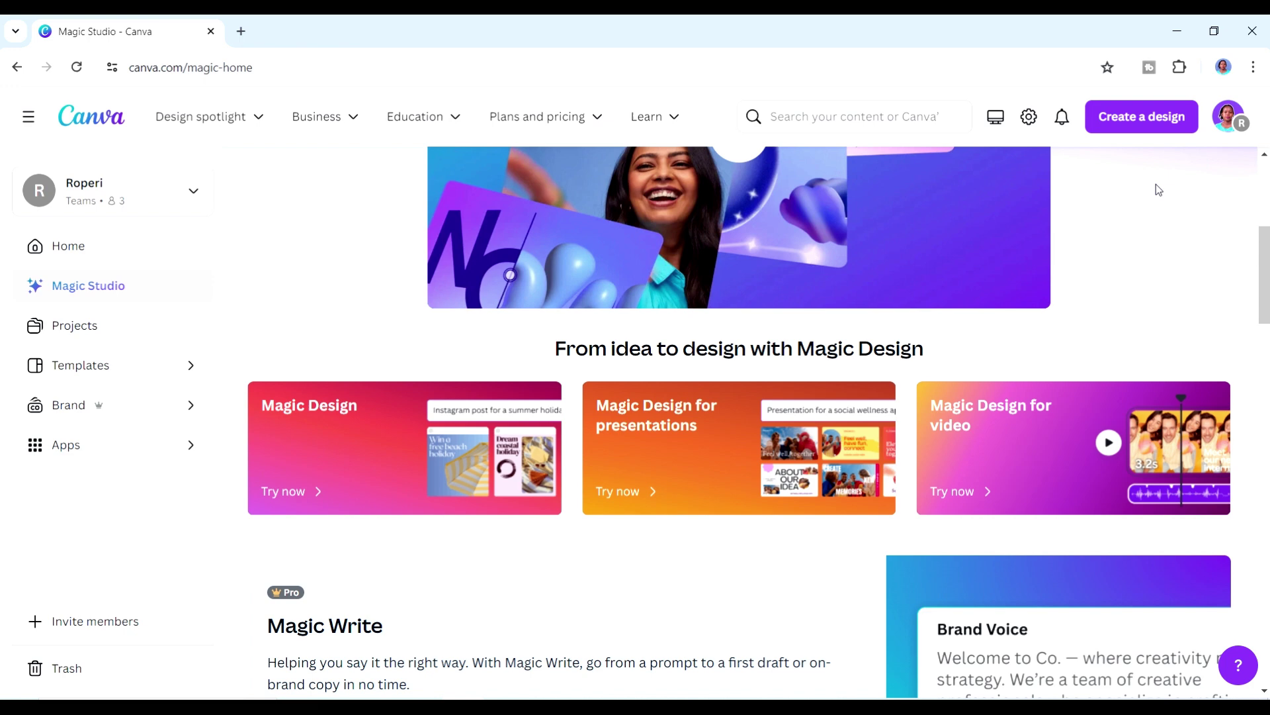
Step: Create a new blank Instagram Reel design by searching 'instagram reels'
{"action": "left_click", "coordinate": [1142, 117]}
{"action": "type", "text": "instagram reels"}
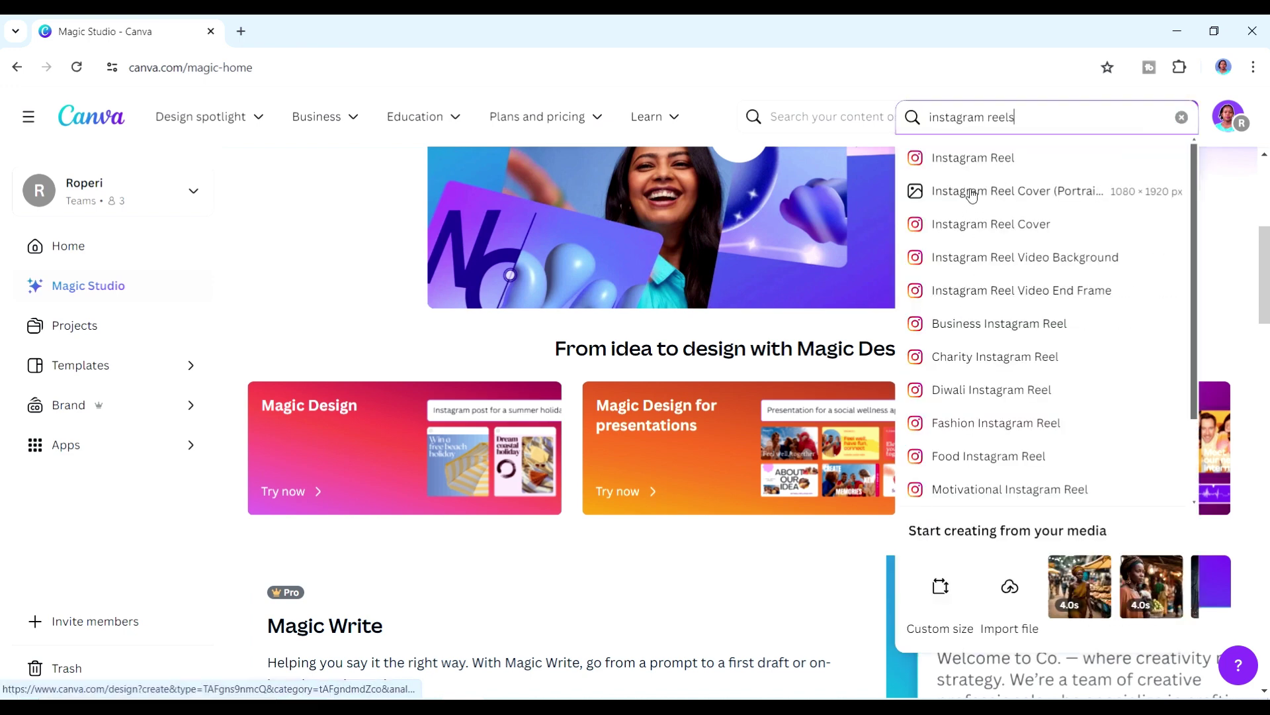
{"action": "left_click", "coordinate": [973, 159]}
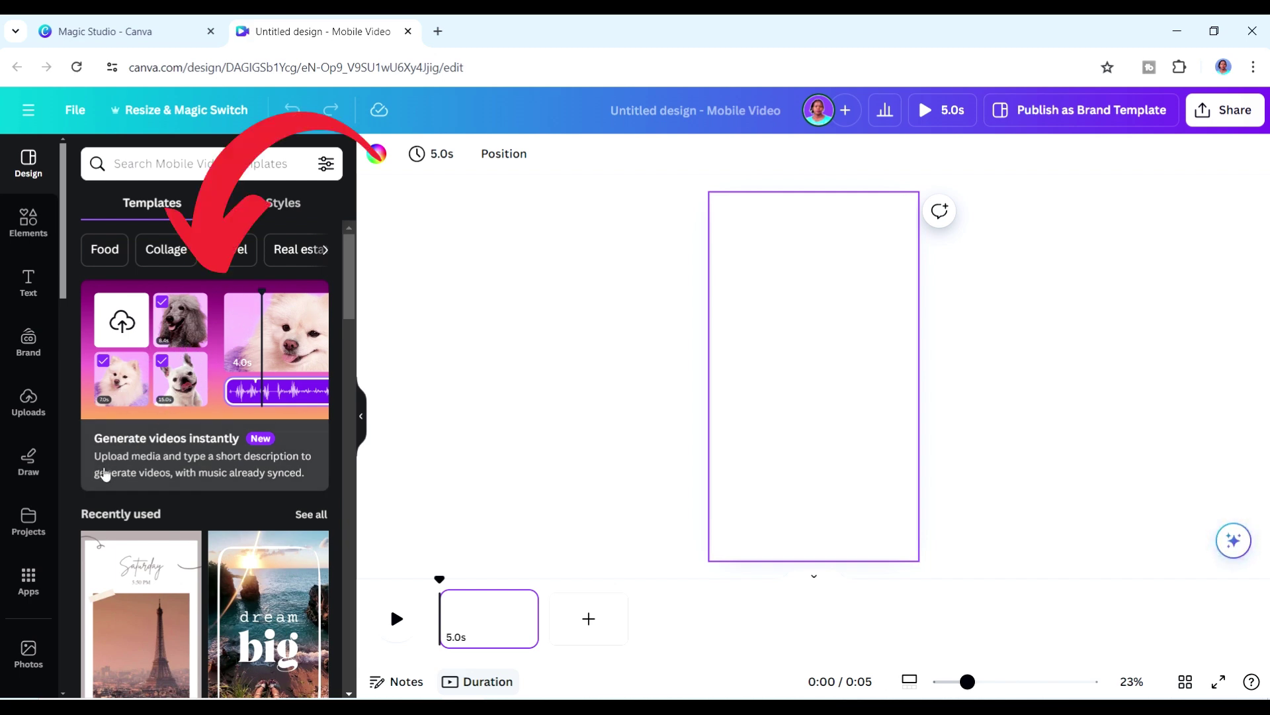
Step: Upload all the phone videos of the watch into the Magic Design video generator
{"action": "left_click", "coordinate": [217, 335]}
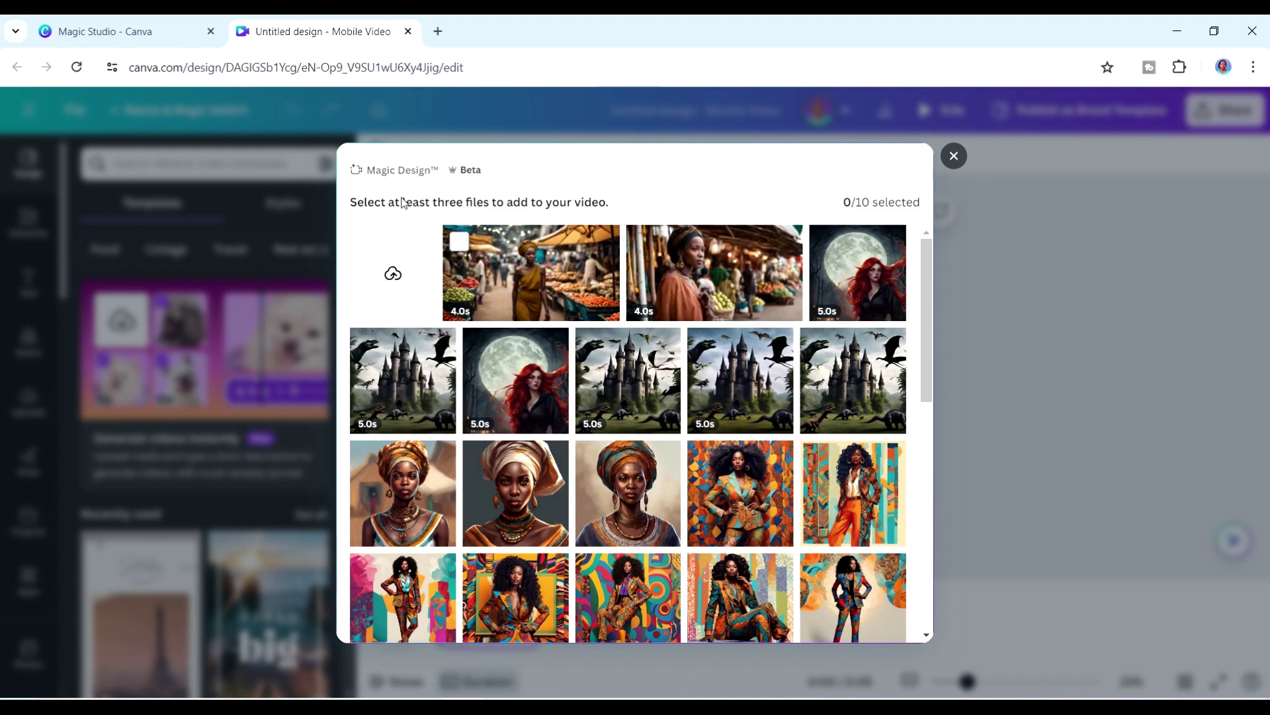
{"action": "left_click", "coordinate": [401, 258]}
{"action": "key", "text": "ctrl+a"}
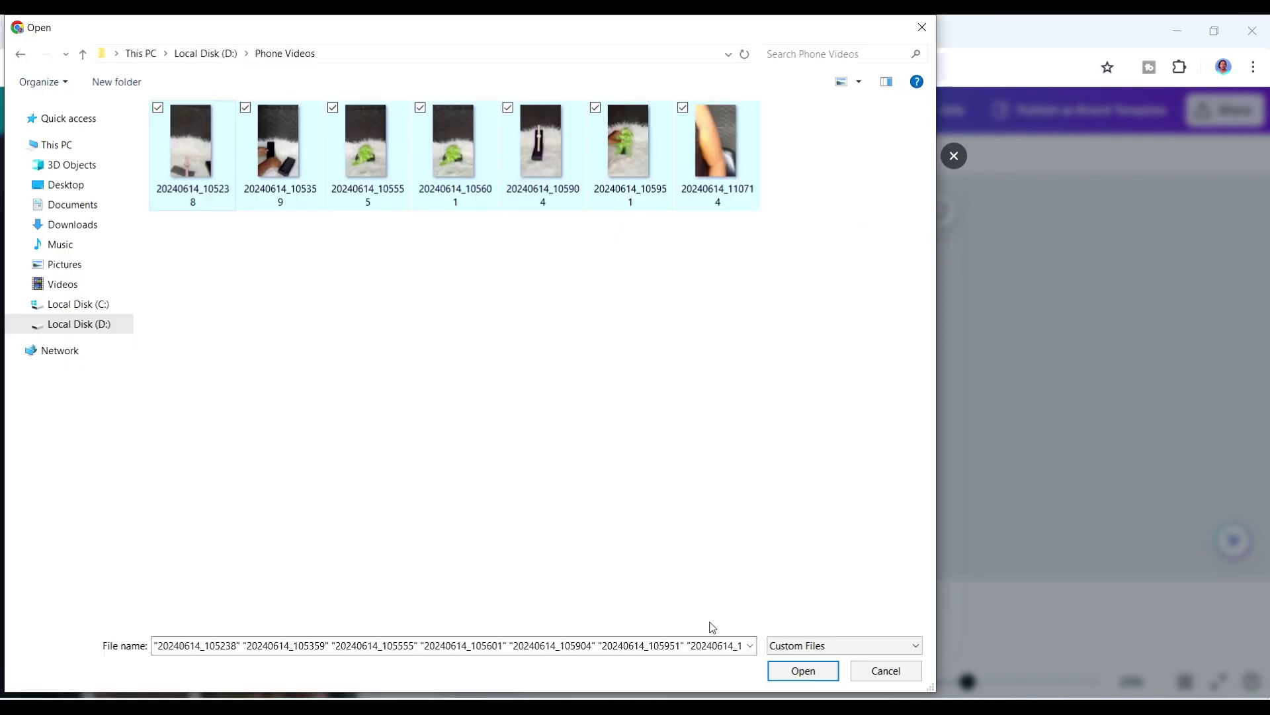
{"action": "left_click", "coordinate": [796, 668]}
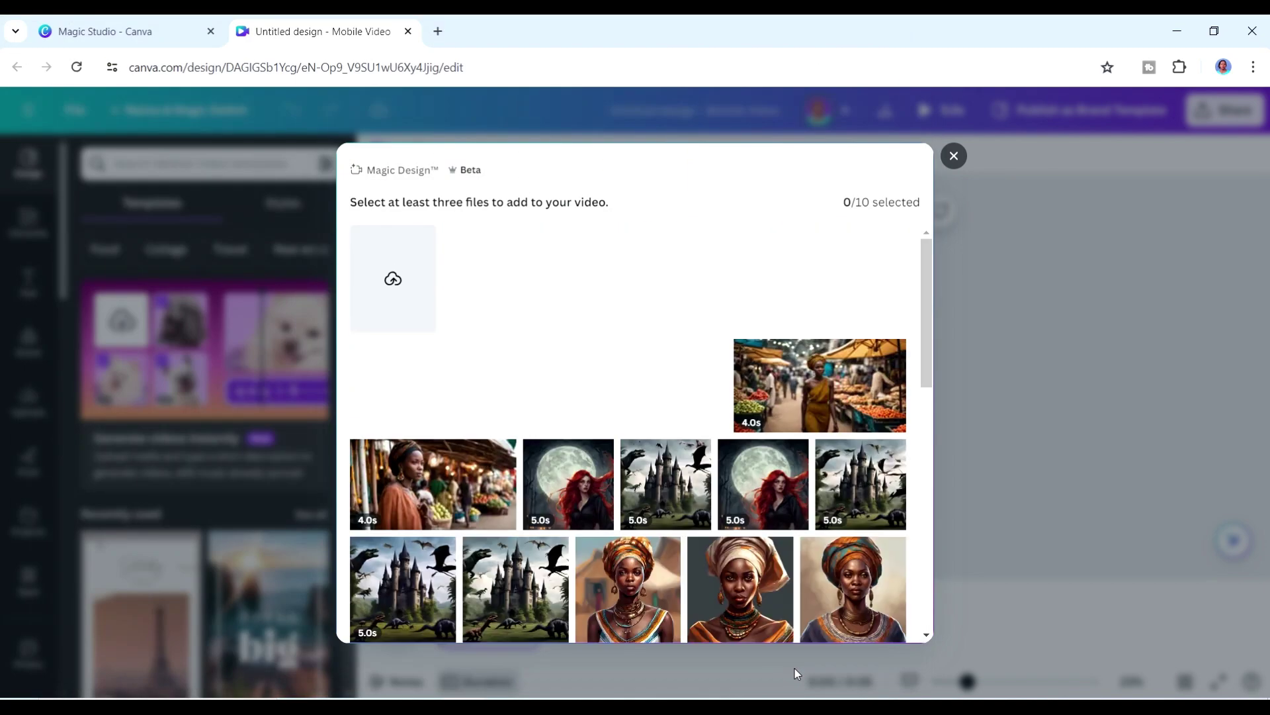
{"action": "mouse_move", "coordinate": [749, 412]}
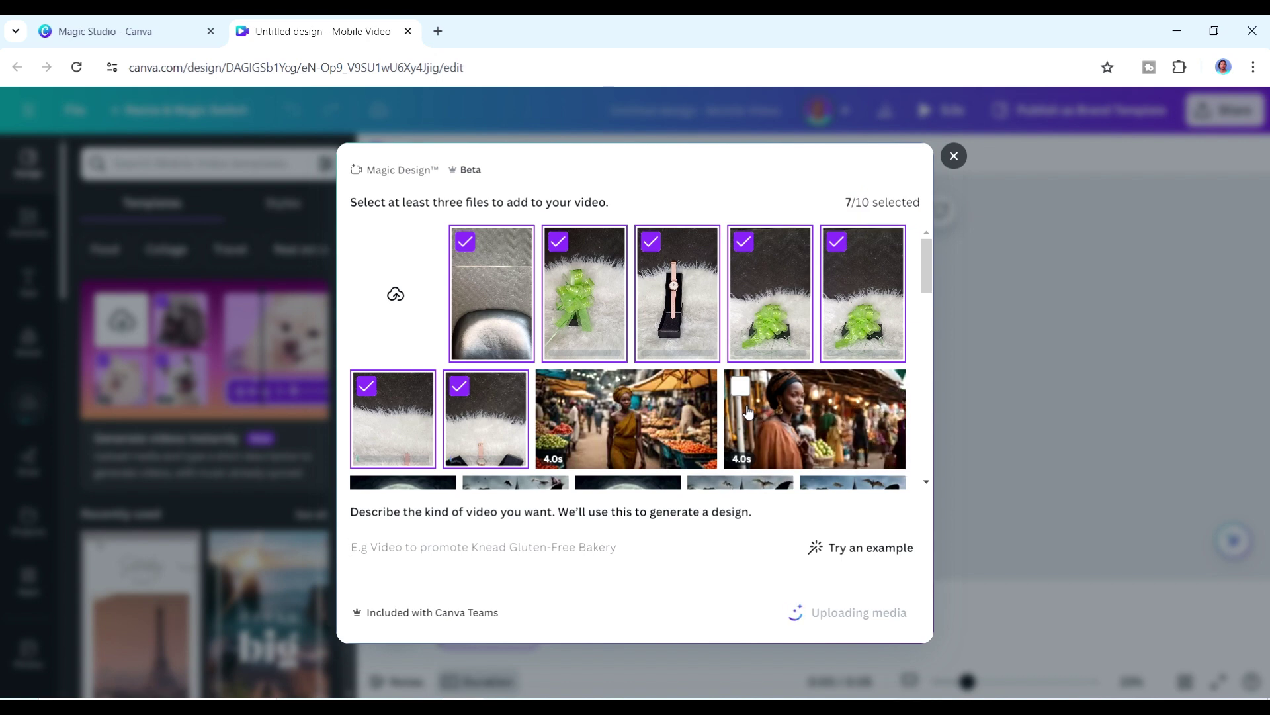
Step: Paste a video description, then reopen the Magic Design video generator from the Design panel
{"action": "left_click", "coordinate": [377, 542]}
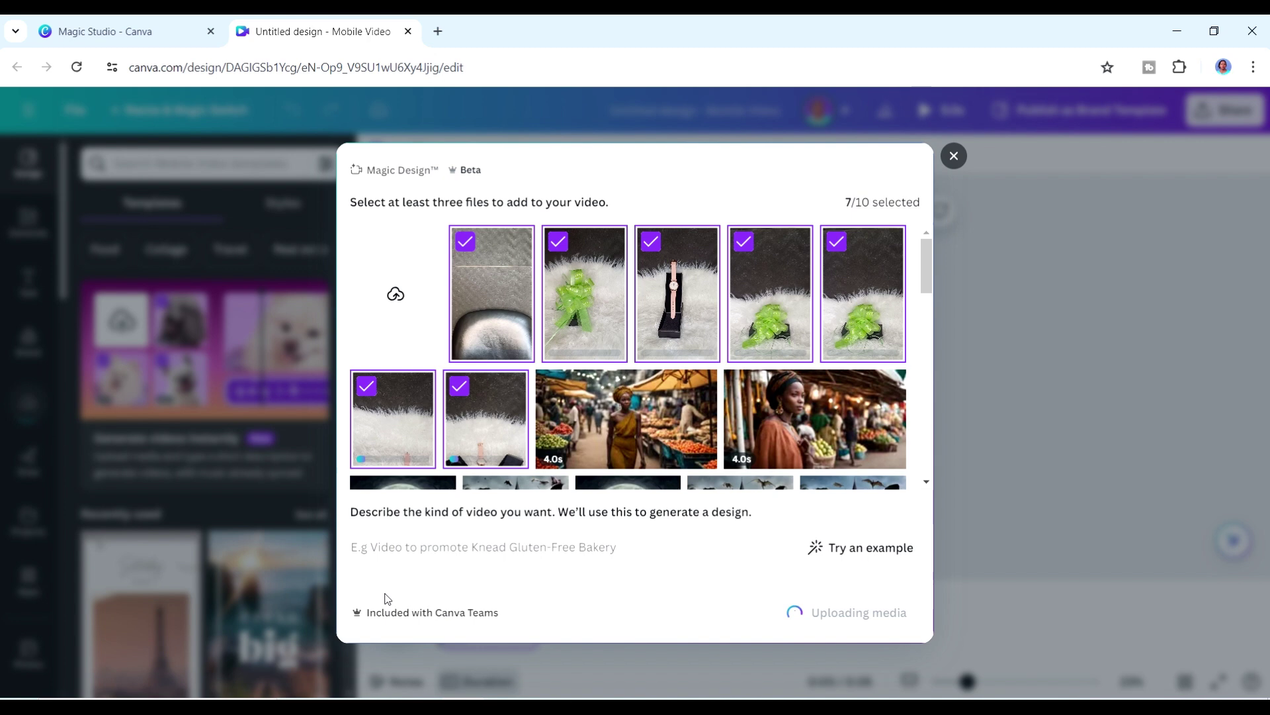
{"action": "type", "text": "Video to promote a rose gold watch with pink straps for Musyoki Watches"}
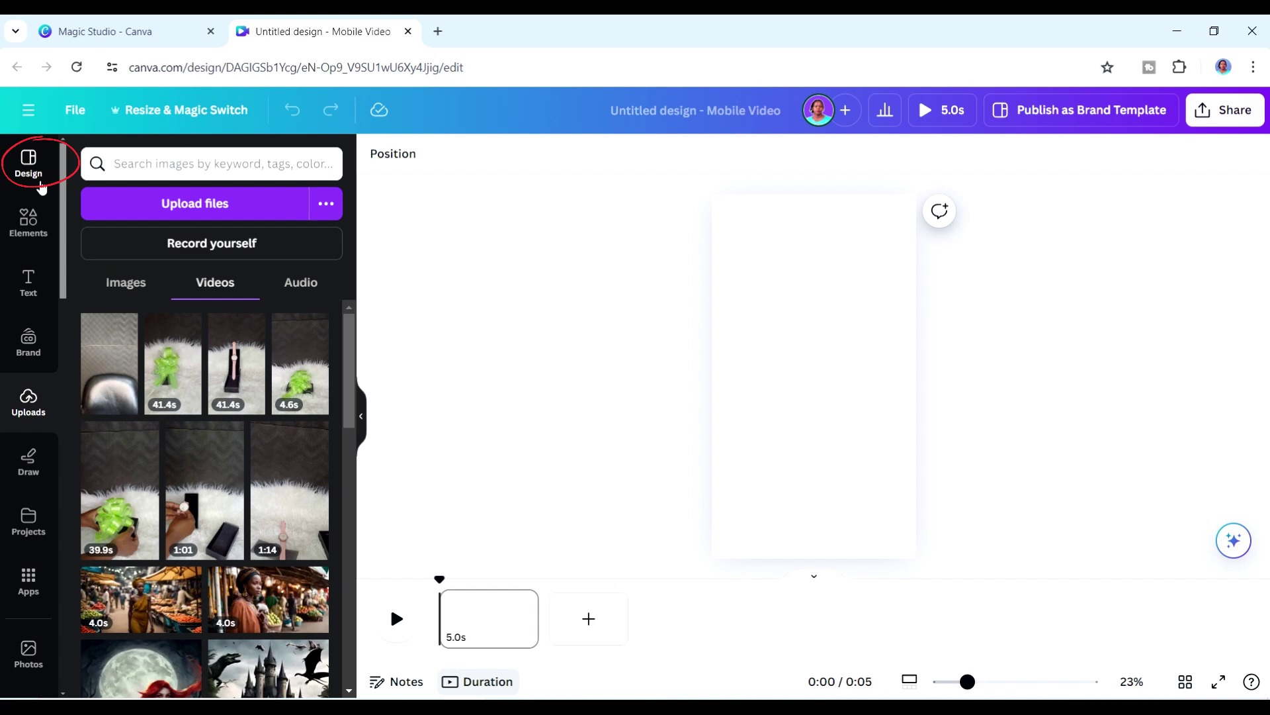
{"action": "left_click", "coordinate": [30, 166]}
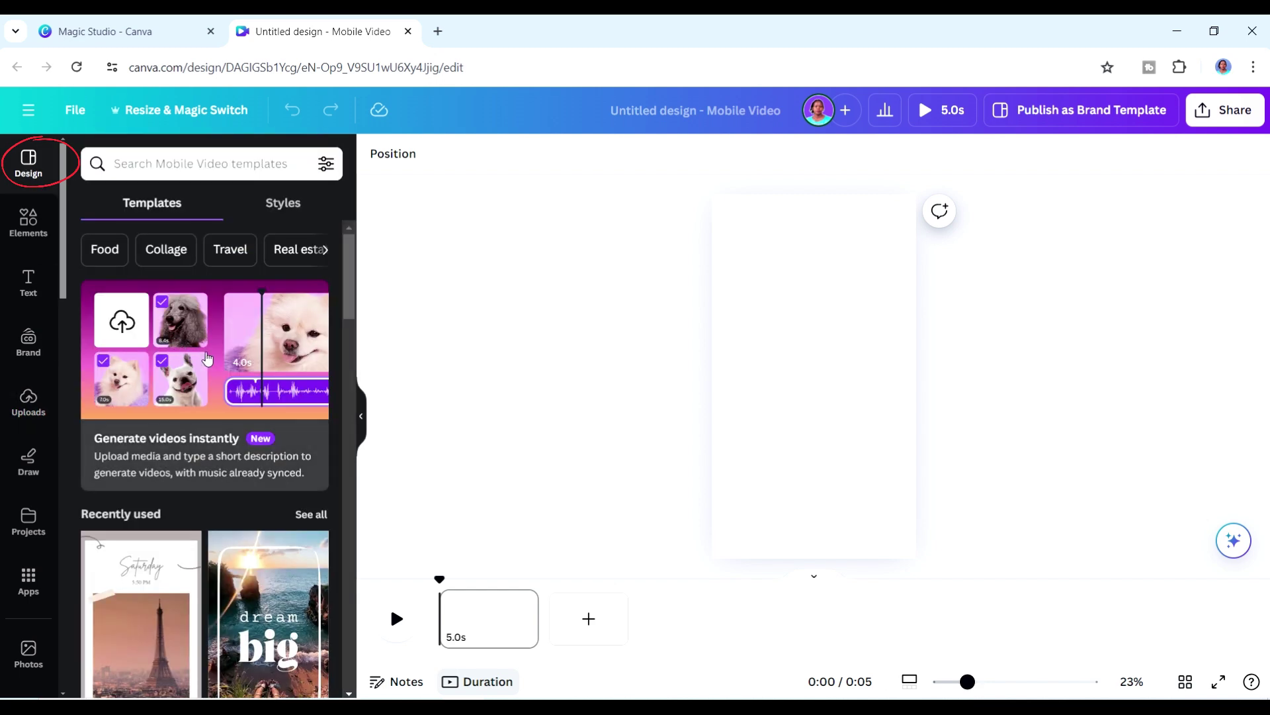
{"action": "left_click", "coordinate": [206, 352]}
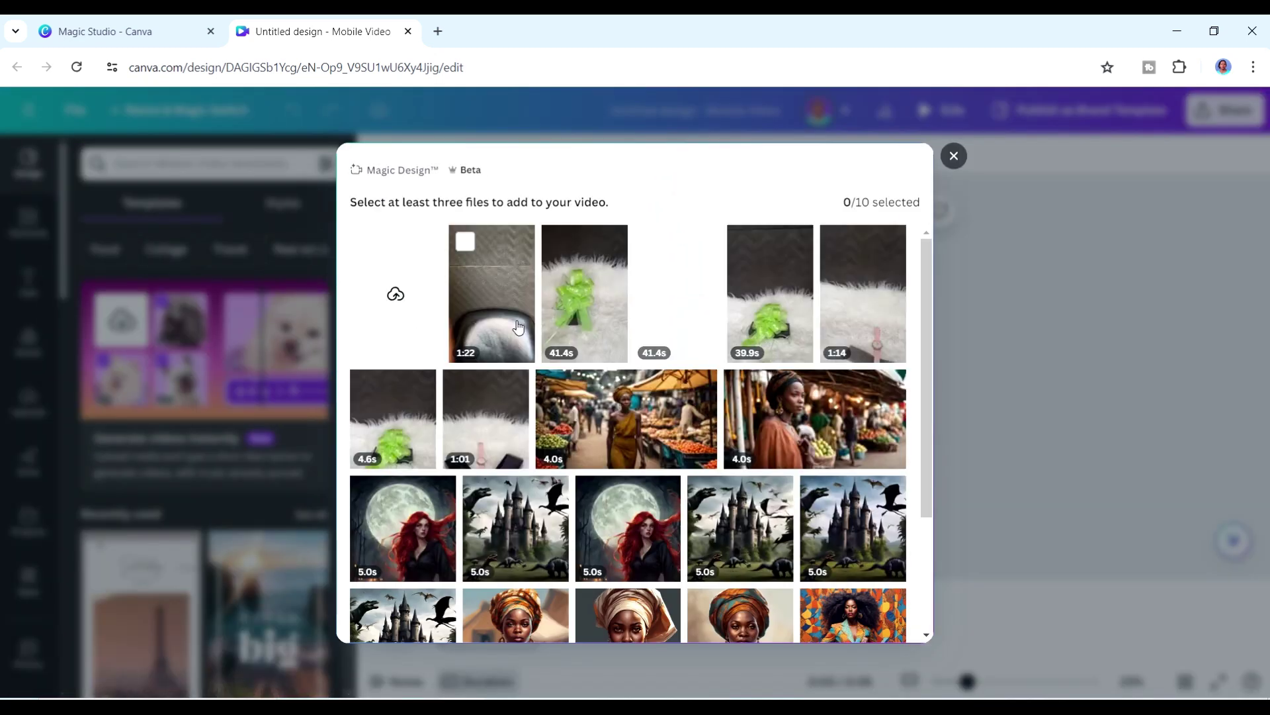
Step: Select the seven watch clips: 1:22, 41.4s, boxed watch, 39.9s, 1:14, 4.6s and 1:01
{"action": "left_click", "coordinate": [506, 302]}
{"action": "left_click", "coordinate": [590, 262]}
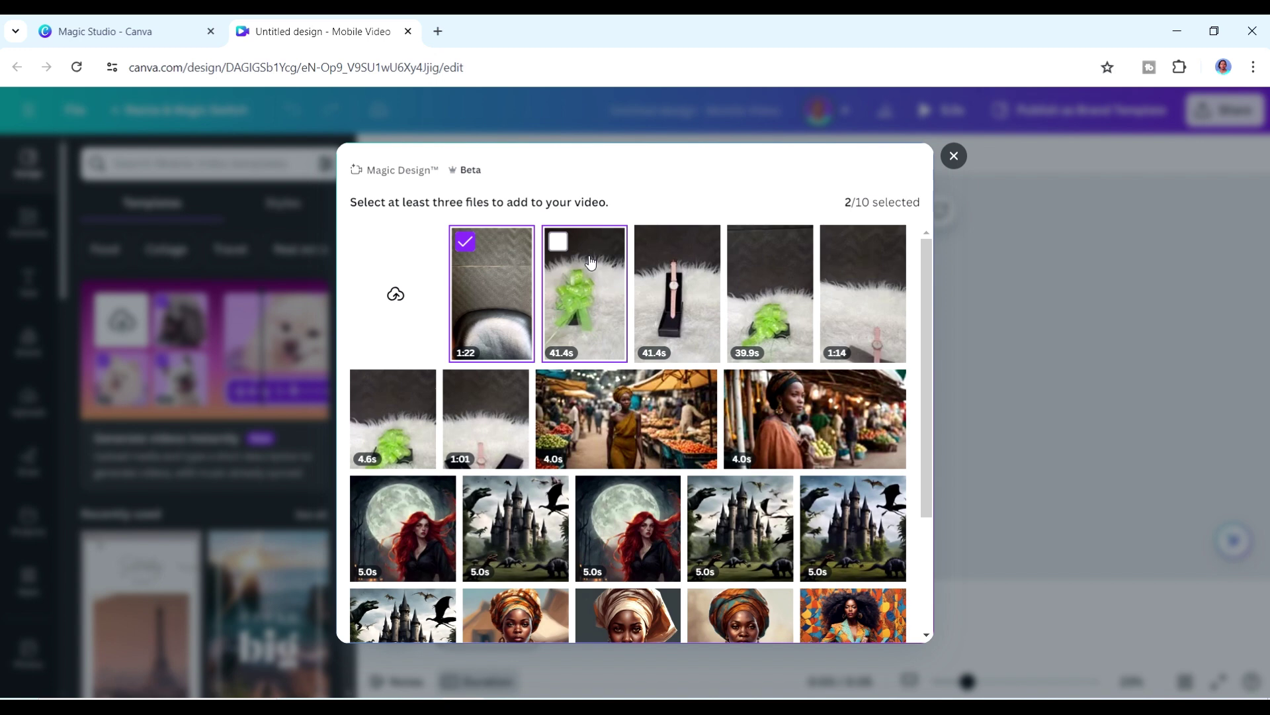
{"action": "left_click", "coordinate": [661, 268]}
{"action": "left_click", "coordinate": [761, 265]}
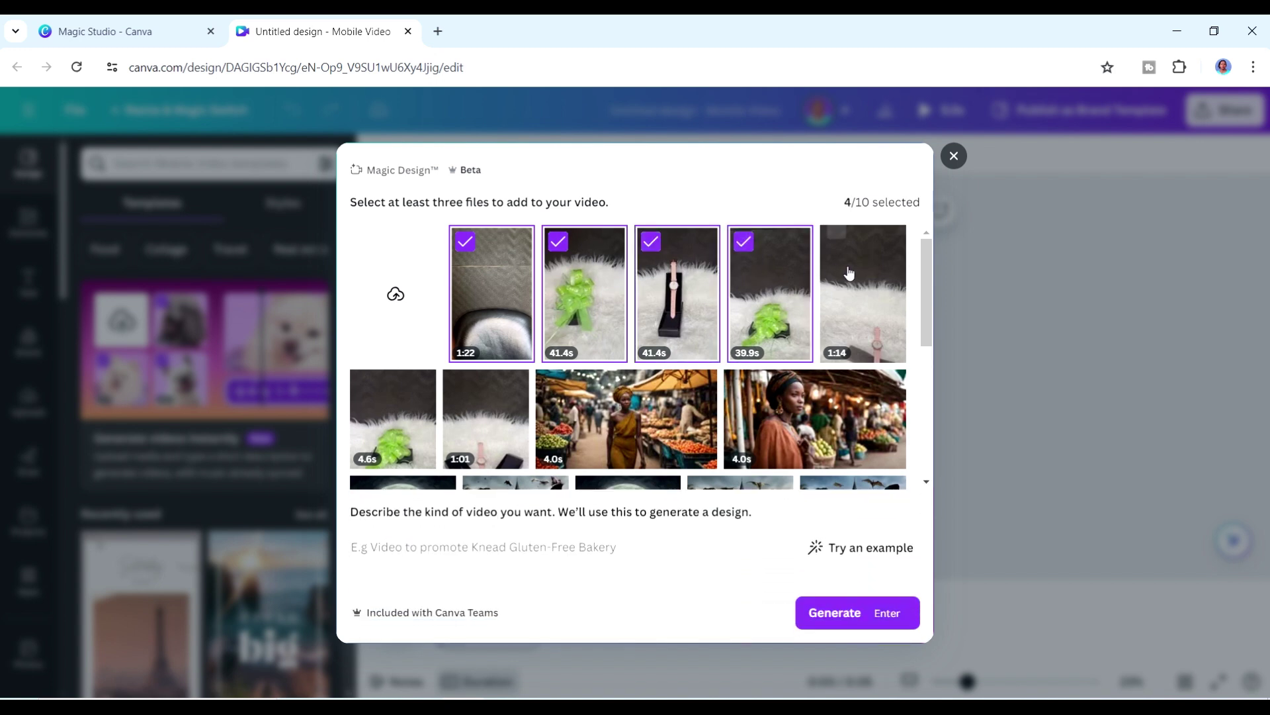
{"action": "left_click", "coordinate": [850, 273]}
{"action": "left_click", "coordinate": [419, 438]}
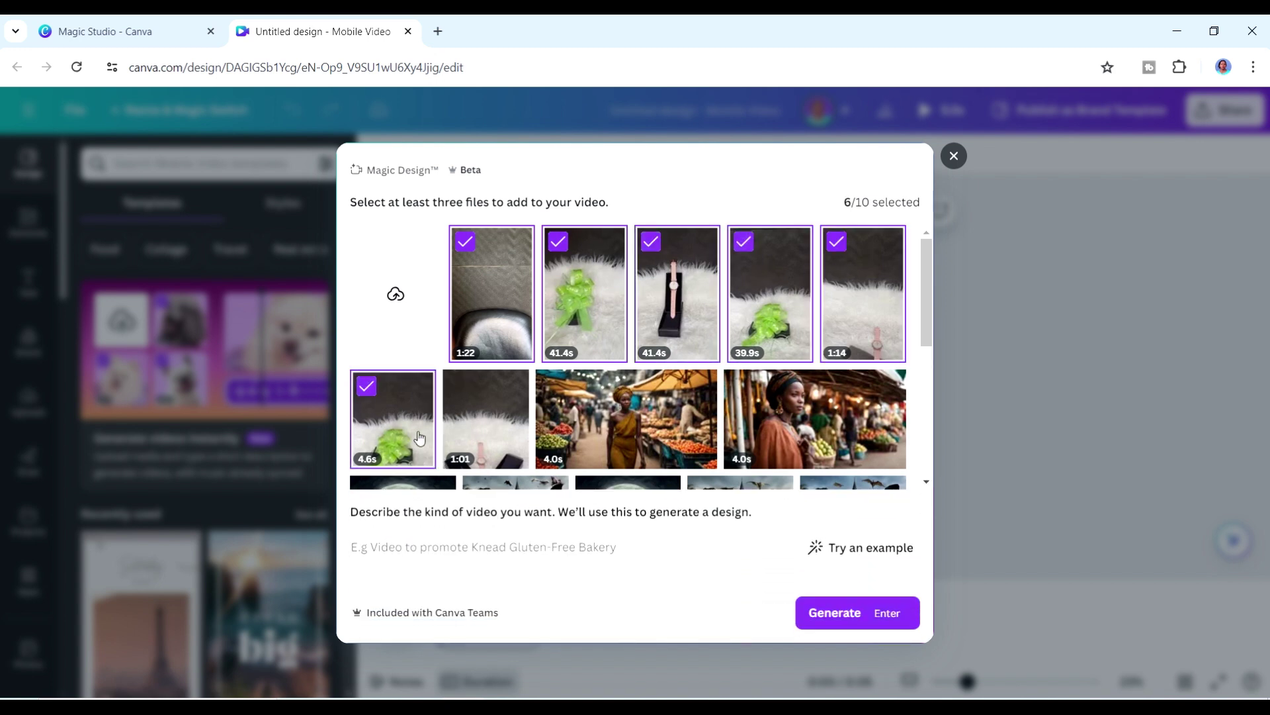
{"action": "left_click", "coordinate": [463, 424]}
Step: Describe it as 'A video to promote the rose gold watch with a pink strap' plus the brand, and generate
{"action": "left_click", "coordinate": [407, 556]}
{"action": "type", "text": "A video to promote the rose gold watch with a pink strap from Musyoki Watches."}
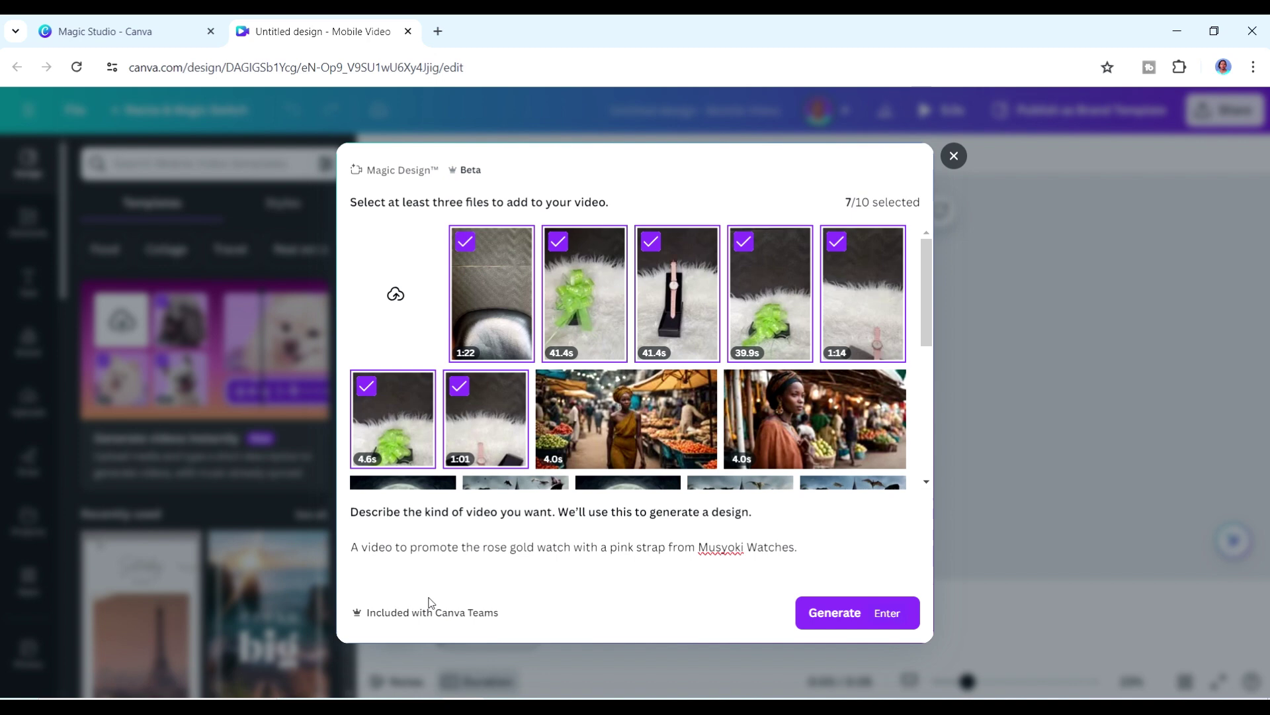
{"action": "left_click", "coordinate": [845, 610]}
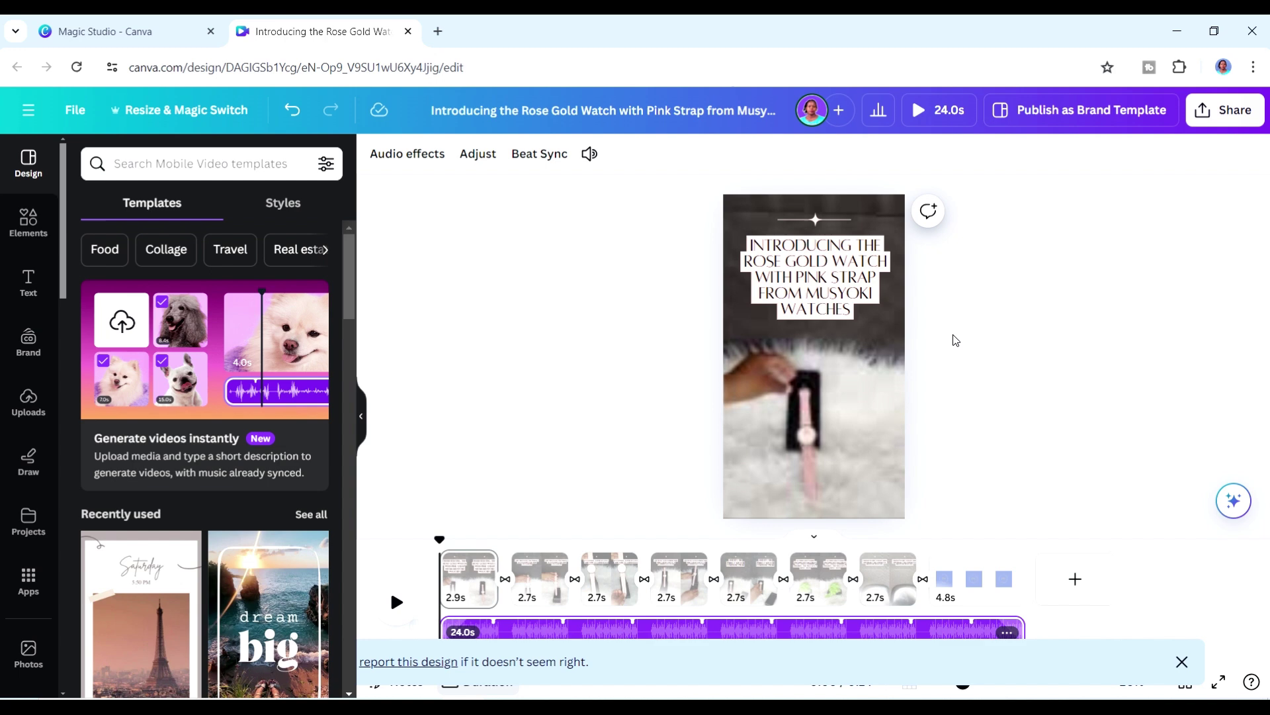
{"action": "left_click", "coordinate": [397, 602]}
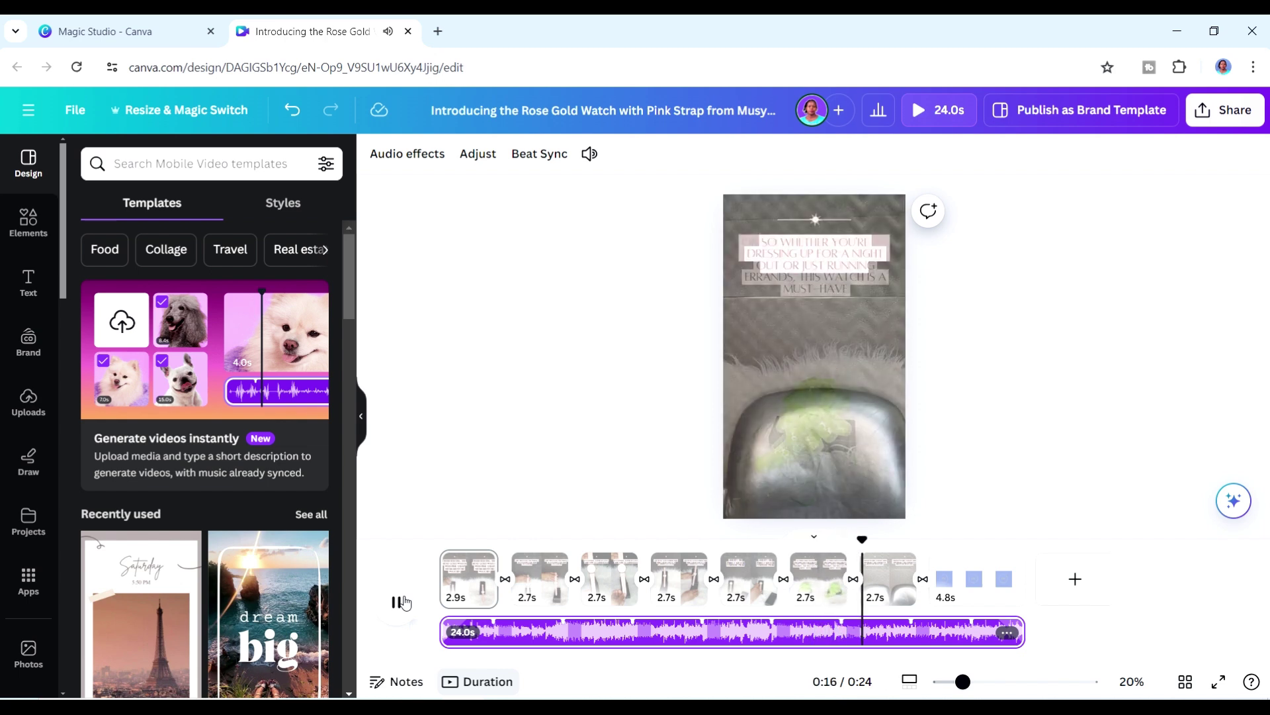
{"action": "left_click", "coordinate": [401, 601]}
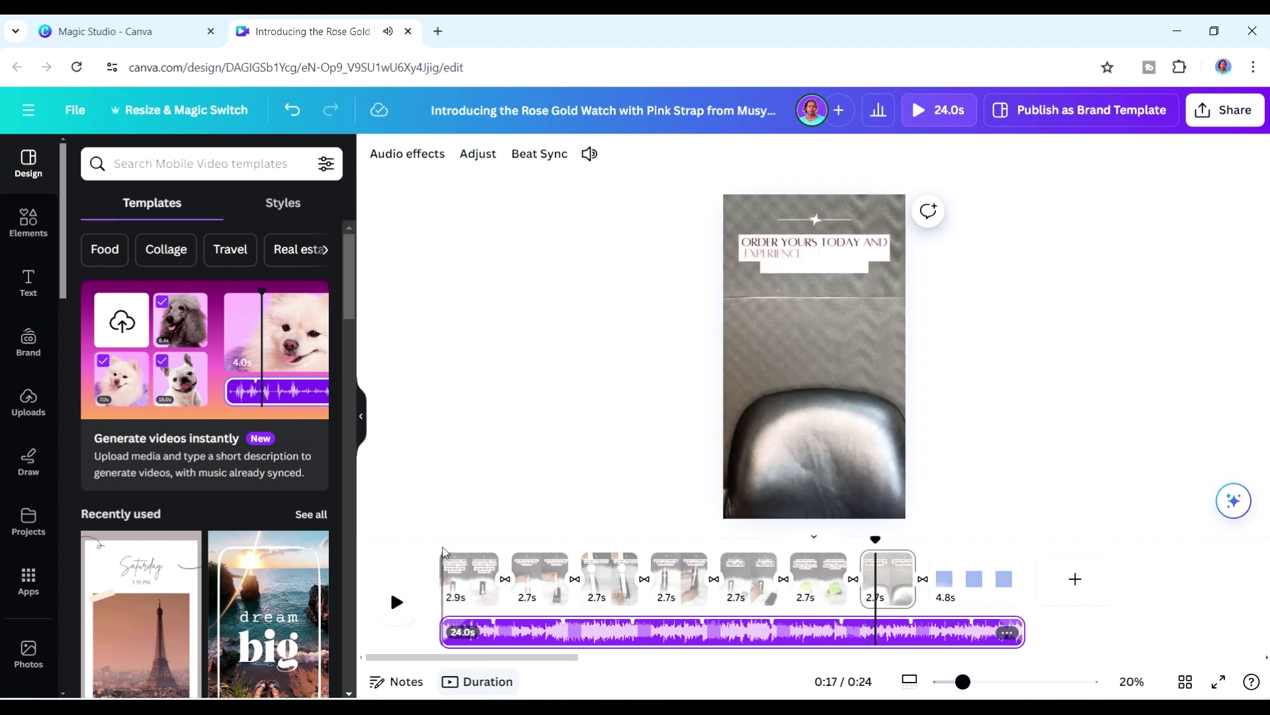
{"action": "left_click", "coordinate": [467, 577]}
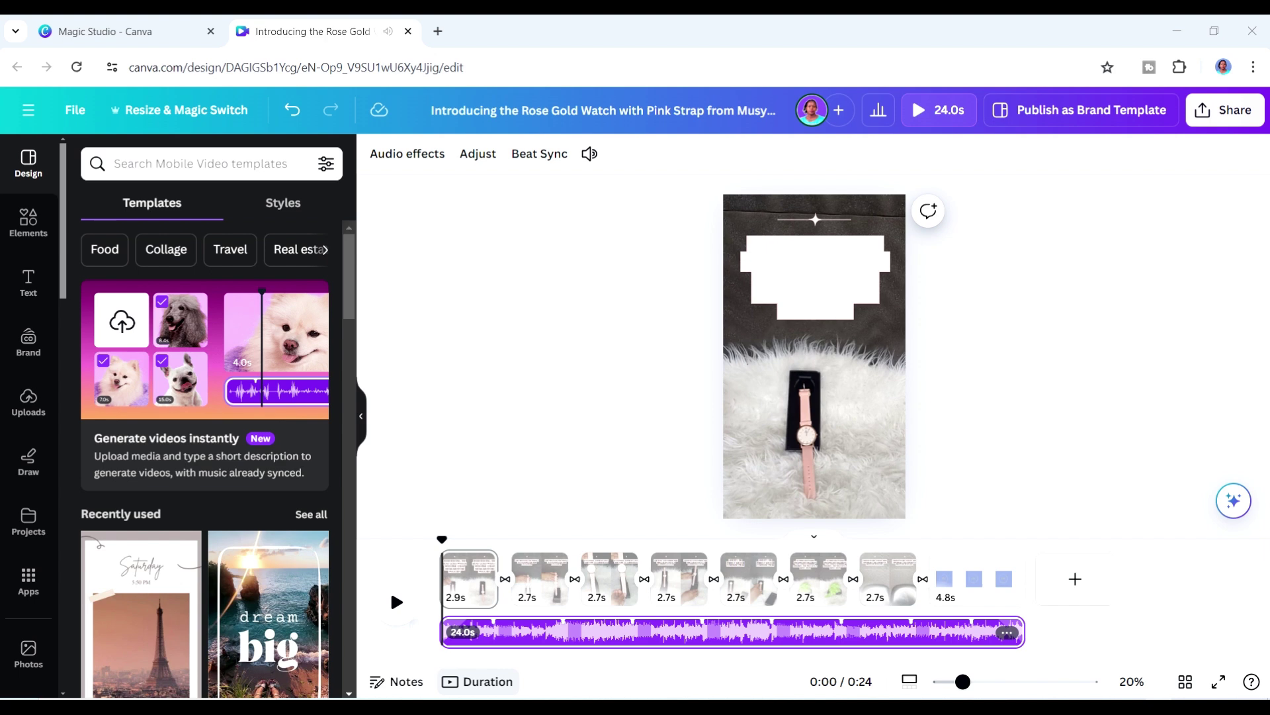
Step: Crop the first clip, enlarging its watch footage and shifting it slightly left
{"action": "left_click", "coordinate": [740, 318]}
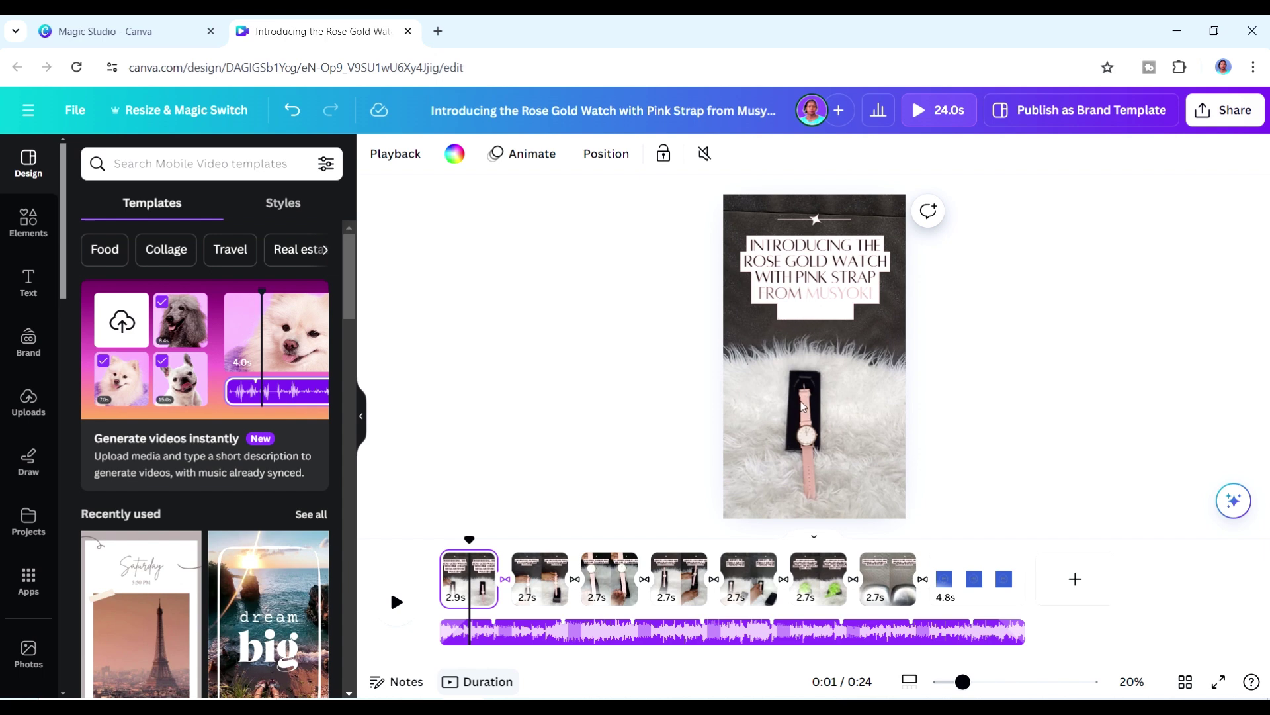
{"action": "double_click", "coordinate": [877, 364]}
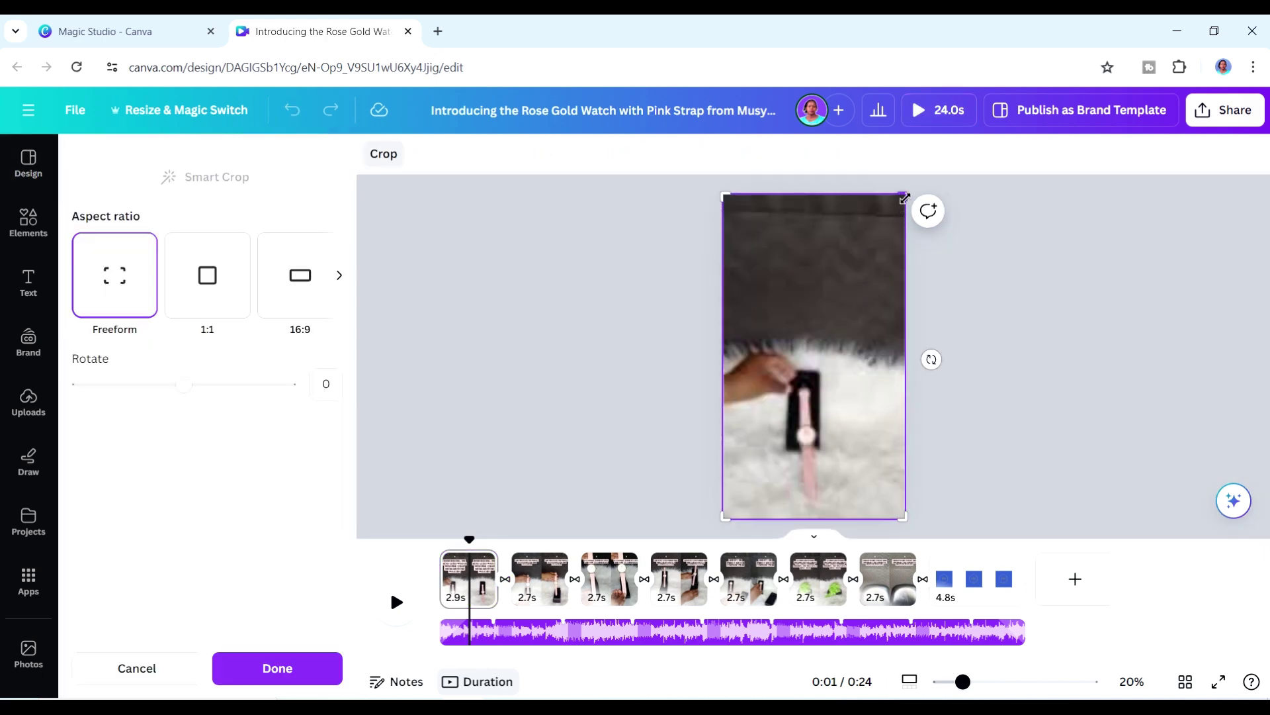
{"action": "left_click_drag", "start_coordinate": [906, 193], "coordinate": [923, 175]}
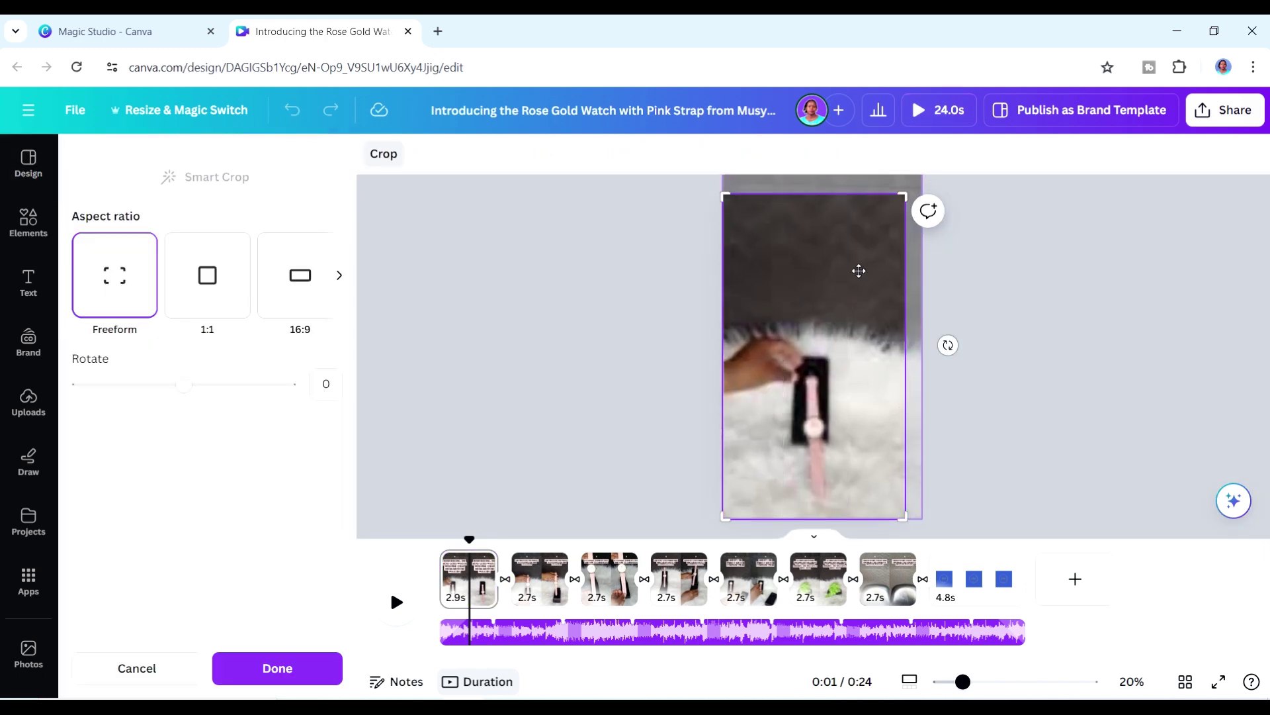
{"action": "left_click_drag", "start_coordinate": [859, 271], "coordinate": [853, 271]}
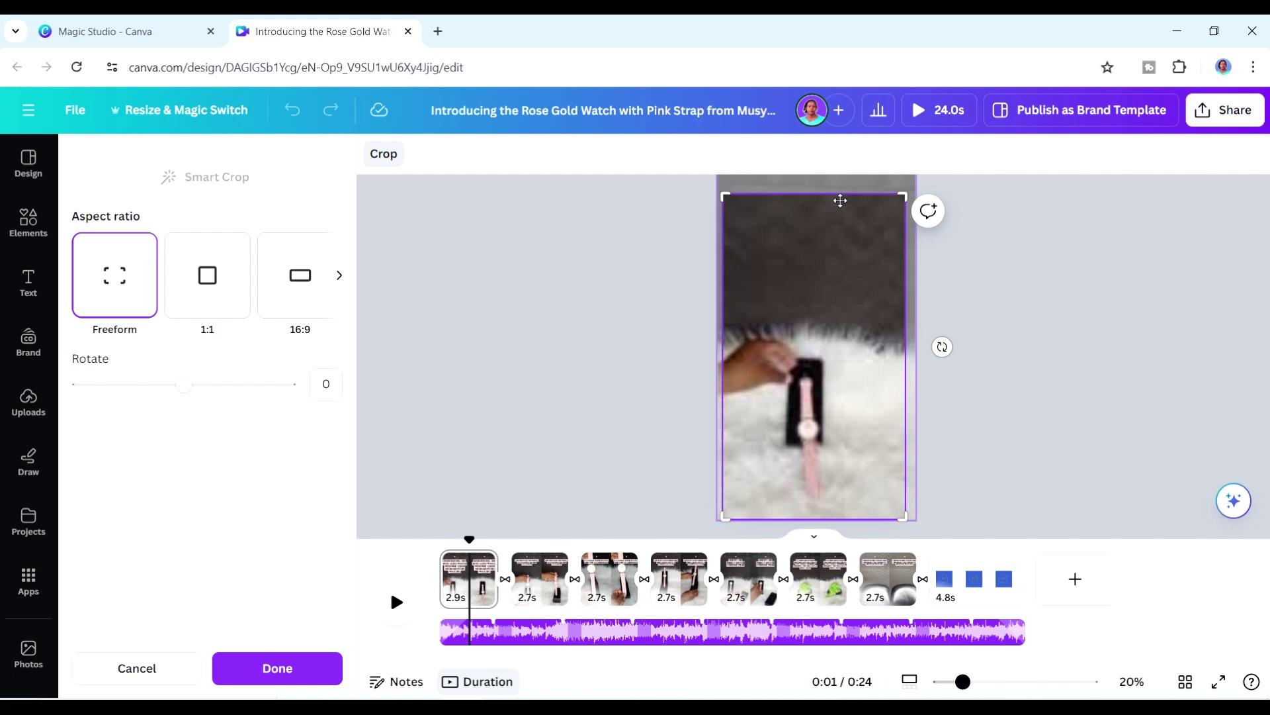
{"action": "left_click", "coordinate": [987, 260]}
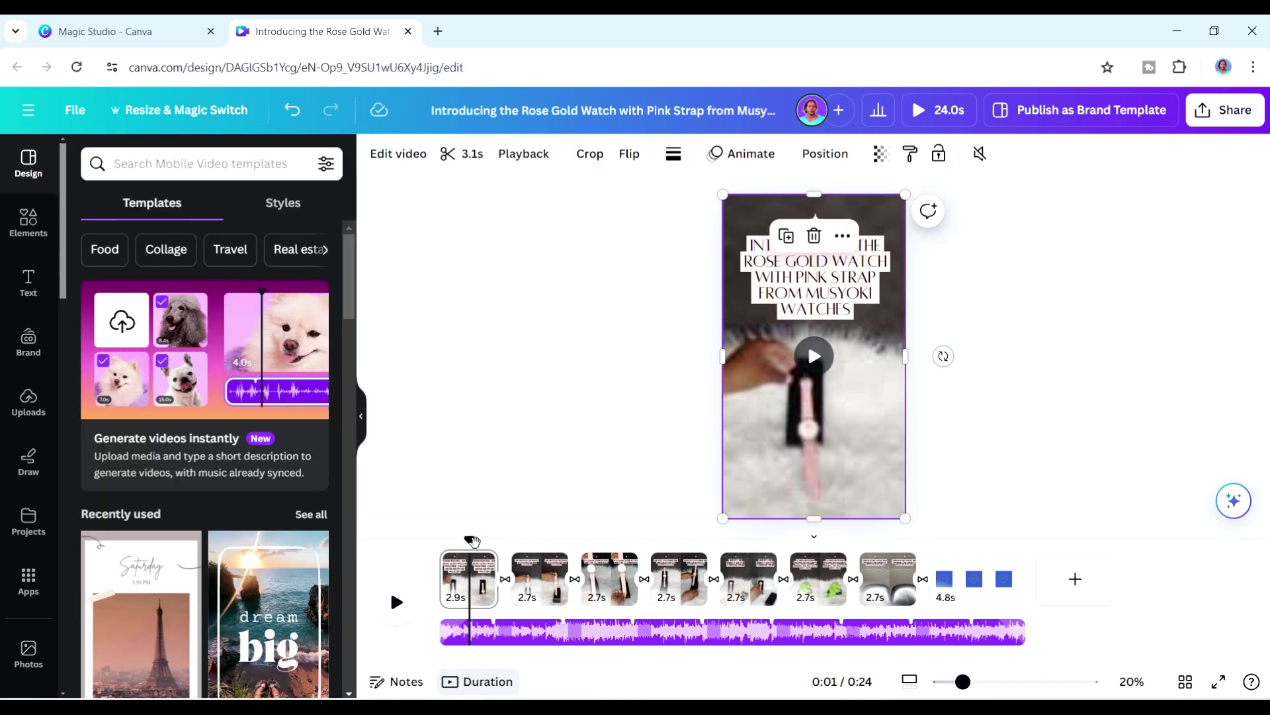
Step: In the second scene, enlarge the footage within its frame and shift it left
{"action": "left_click_drag", "start_coordinate": [472, 541], "coordinate": [542, 543]}
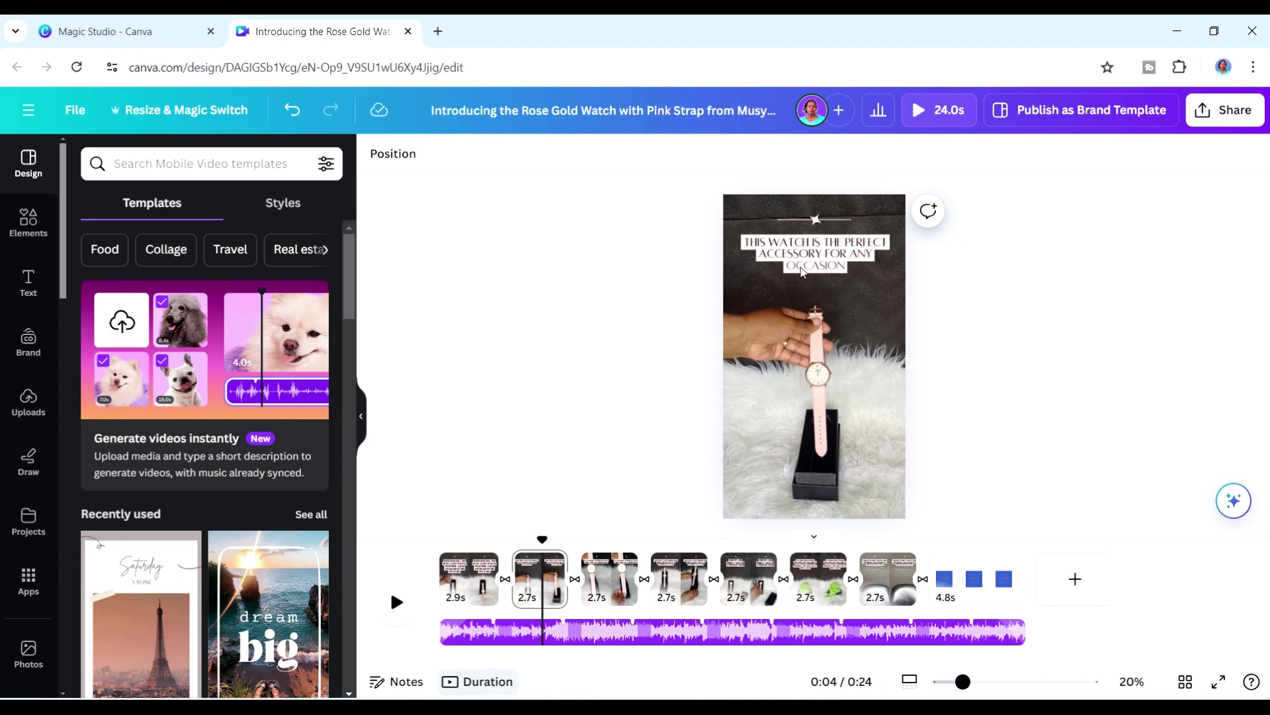
{"action": "left_click", "coordinate": [865, 295]}
{"action": "double_click", "coordinate": [867, 292]}
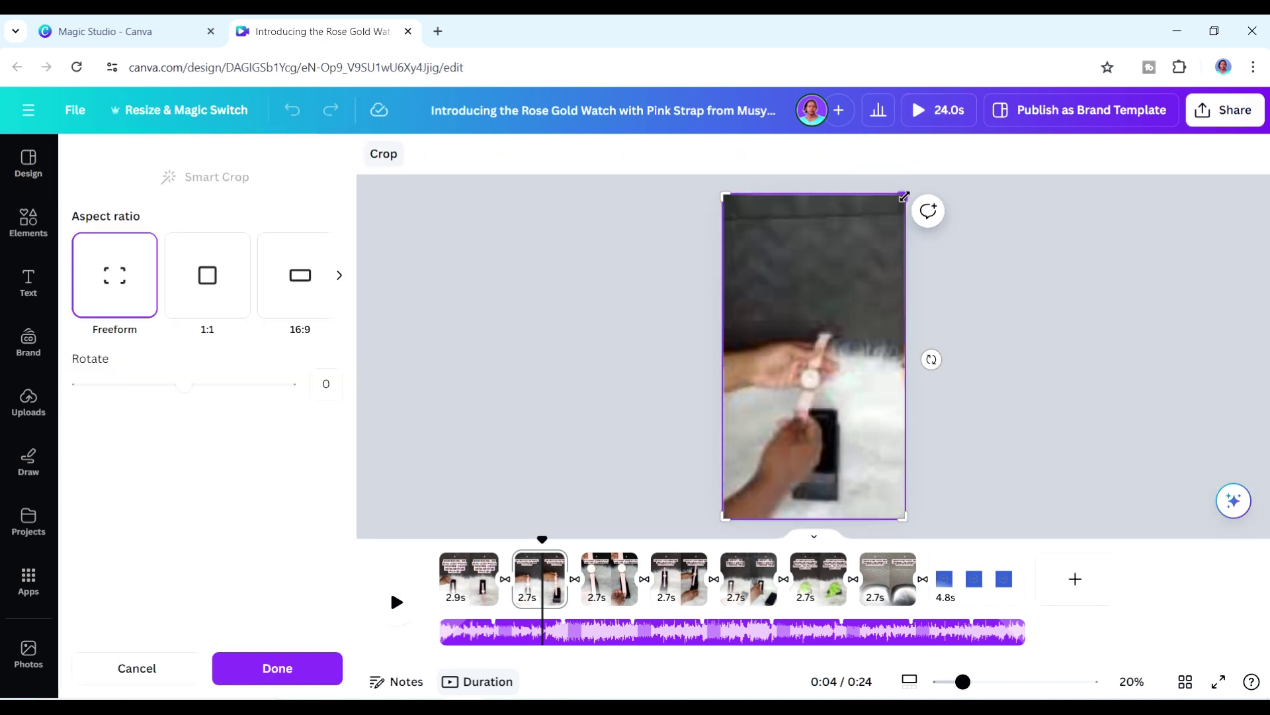
{"action": "left_click_drag", "start_coordinate": [905, 196], "coordinate": [929, 174]}
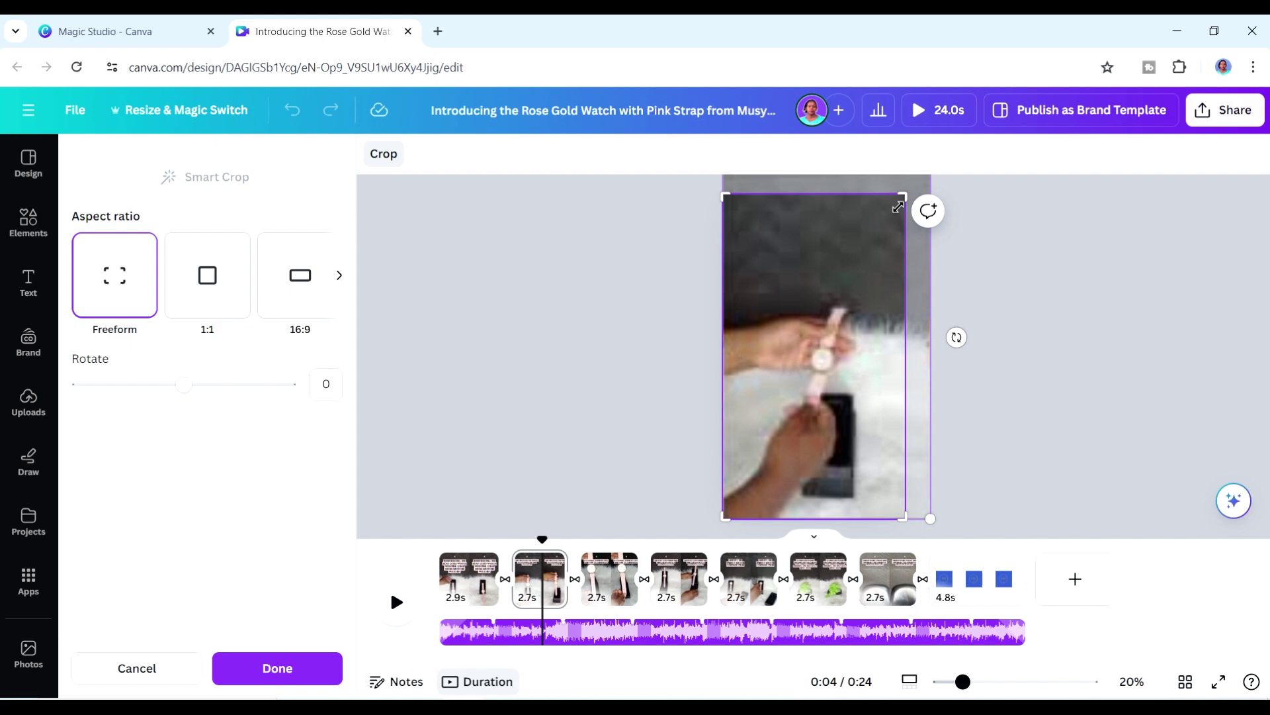
{"action": "left_click_drag", "start_coordinate": [873, 252], "coordinate": [852, 251]}
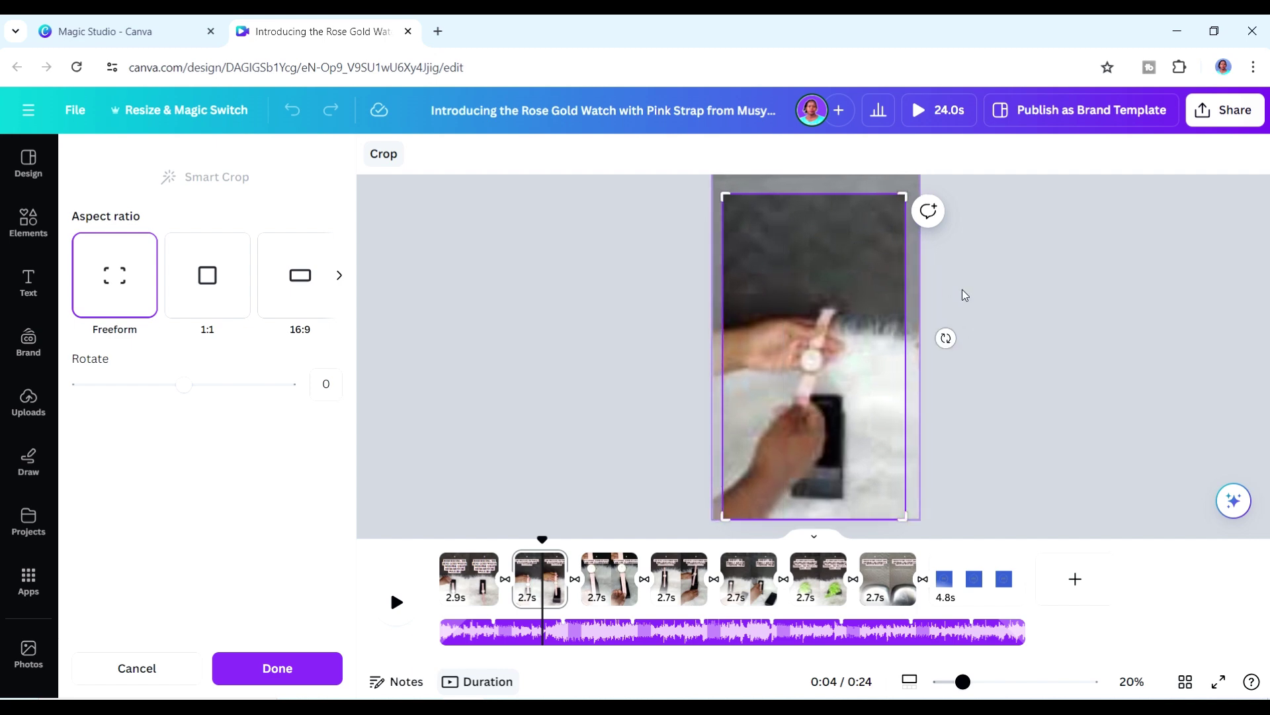
{"action": "left_click", "coordinate": [963, 290]}
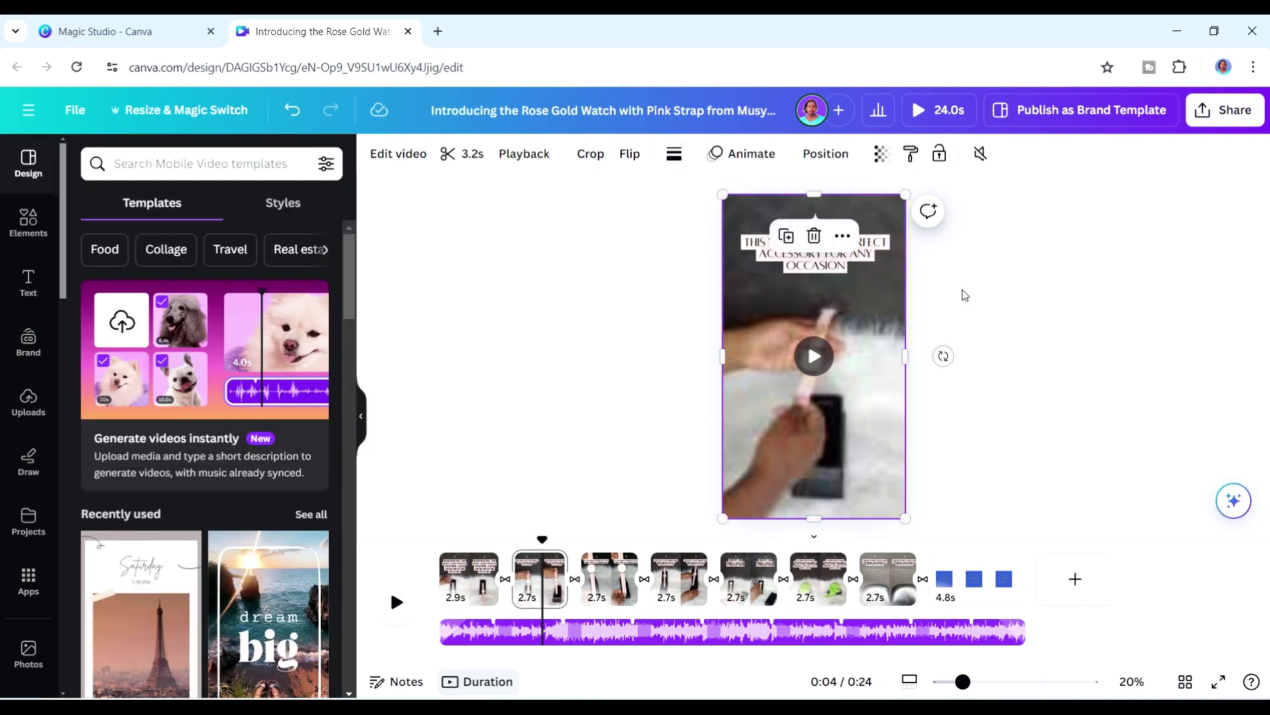
{"action": "left_click", "coordinate": [616, 556]}
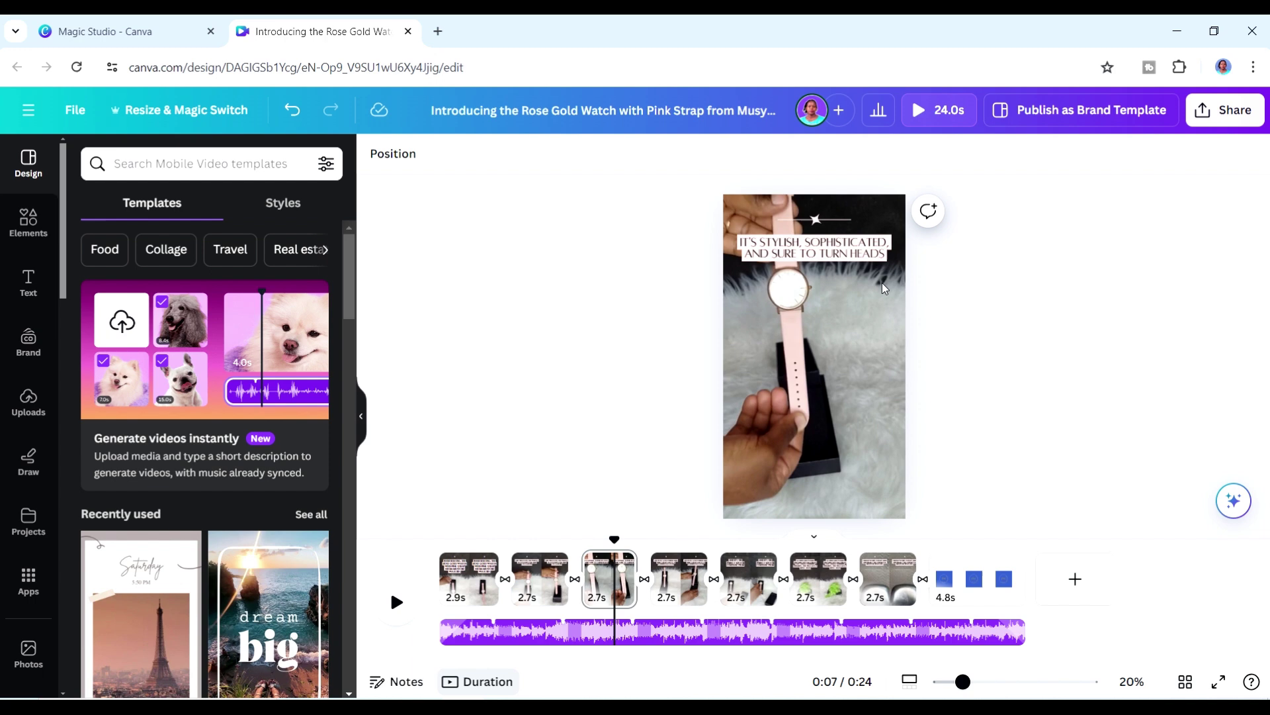
{"action": "left_click", "coordinate": [396, 602]}
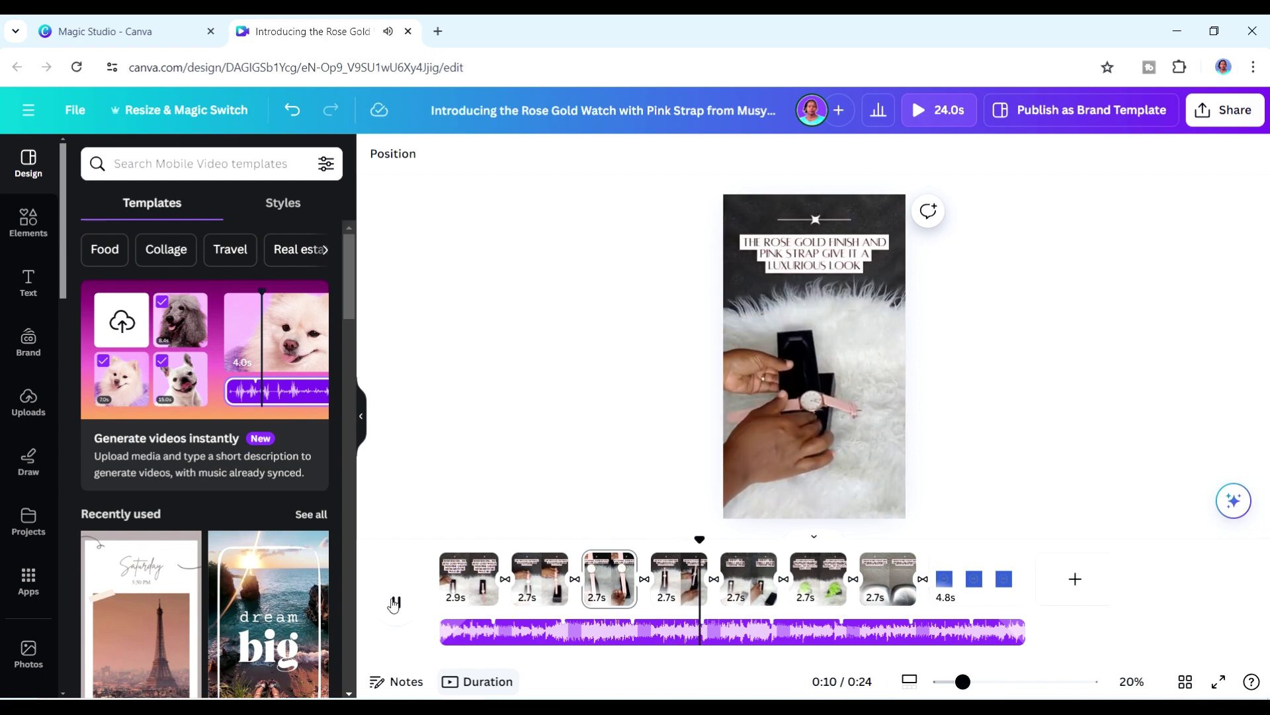
{"action": "left_click", "coordinate": [394, 604]}
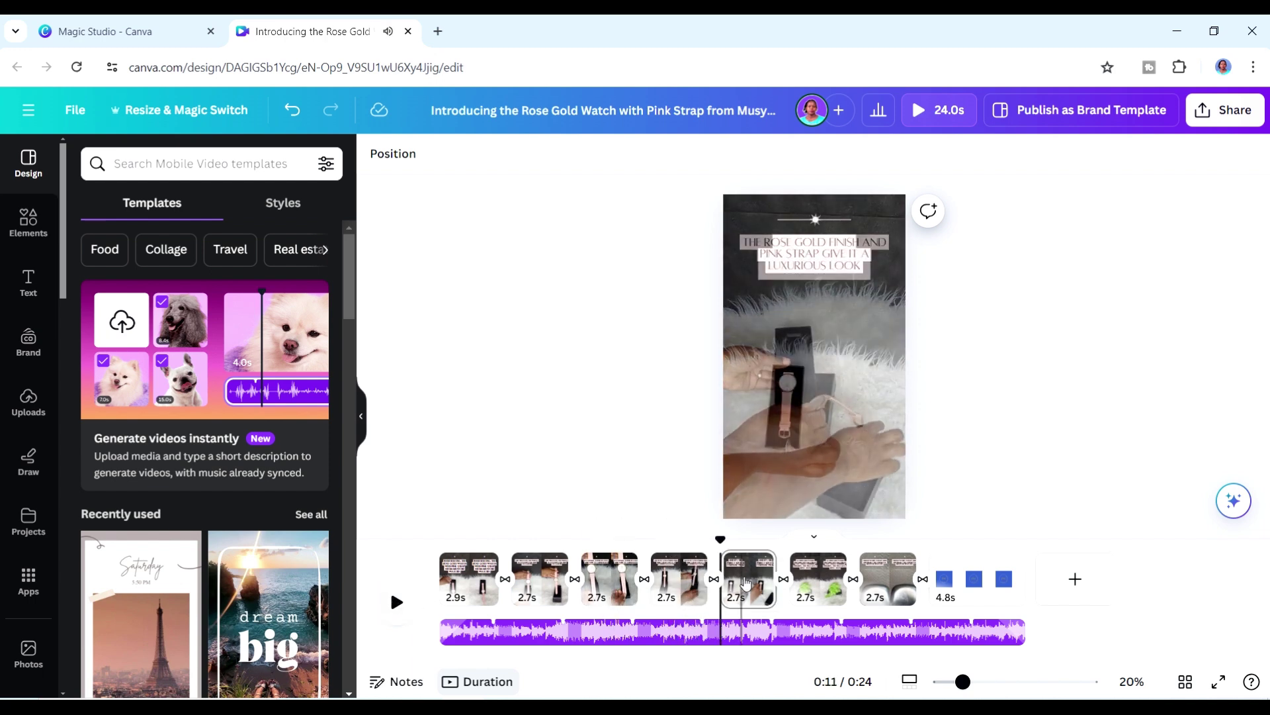
{"action": "left_click", "coordinate": [666, 559]}
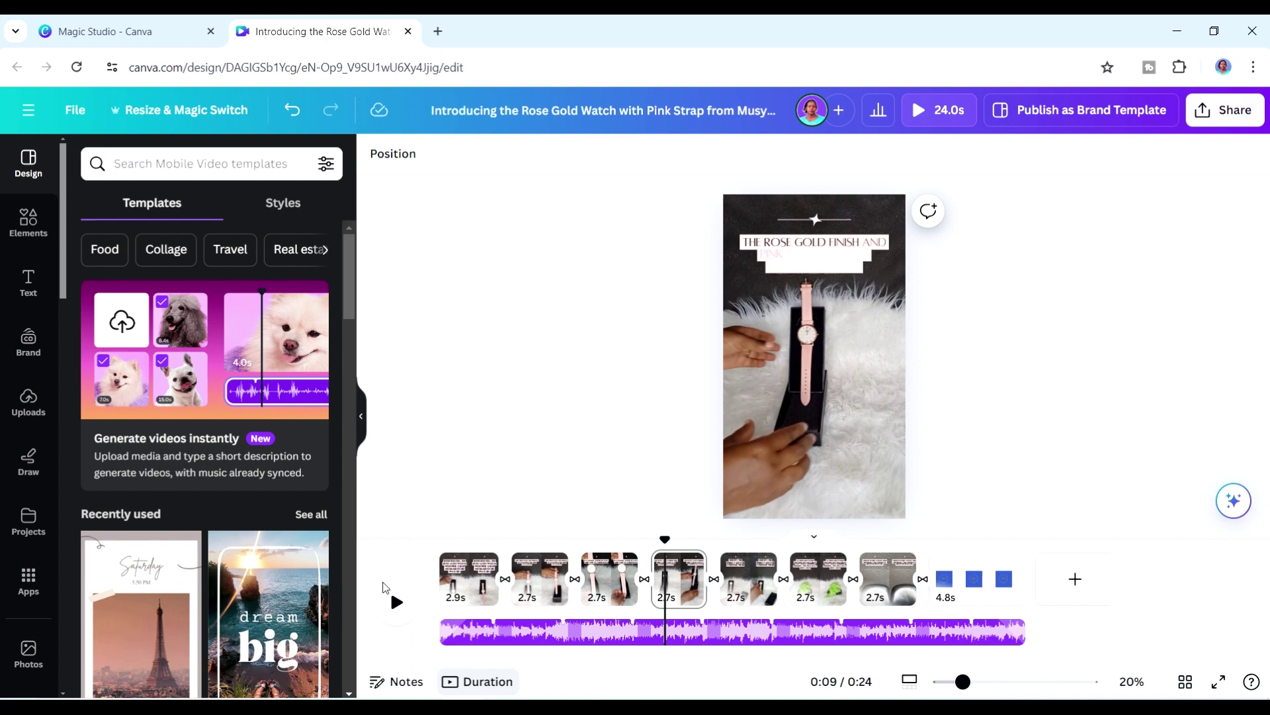
{"action": "left_click", "coordinate": [396, 604]}
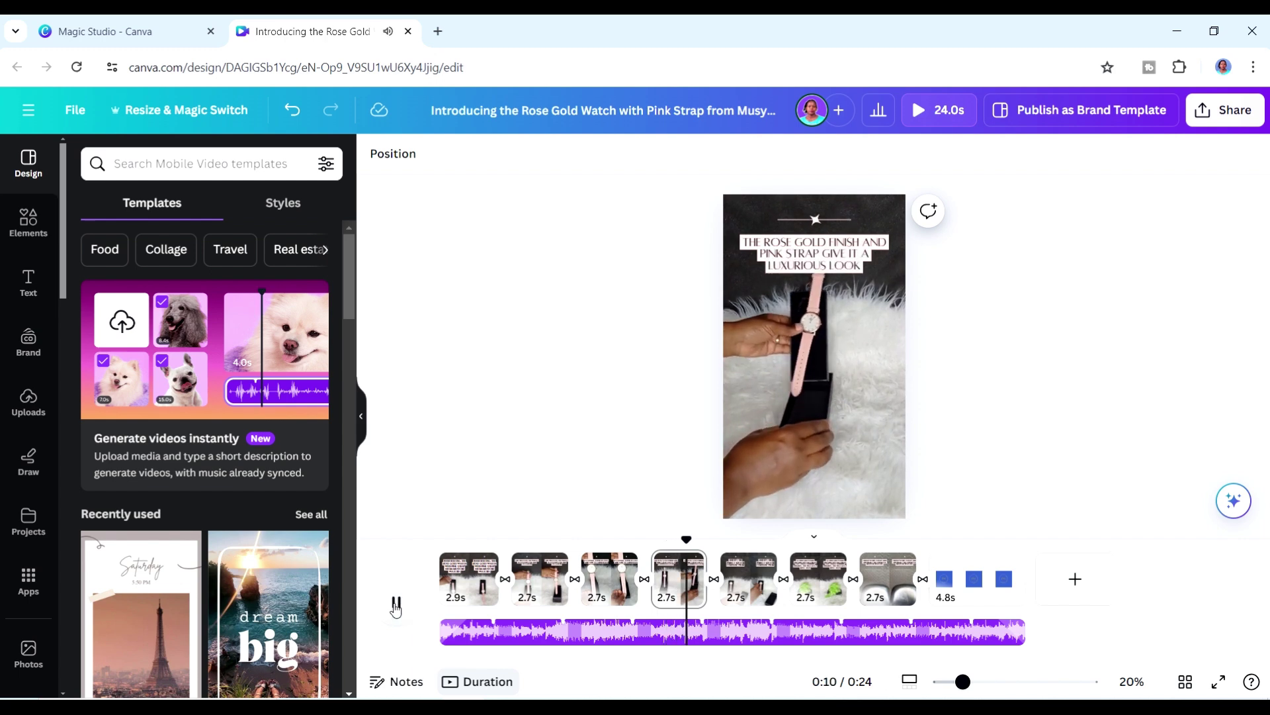
{"action": "left_click", "coordinate": [395, 604]}
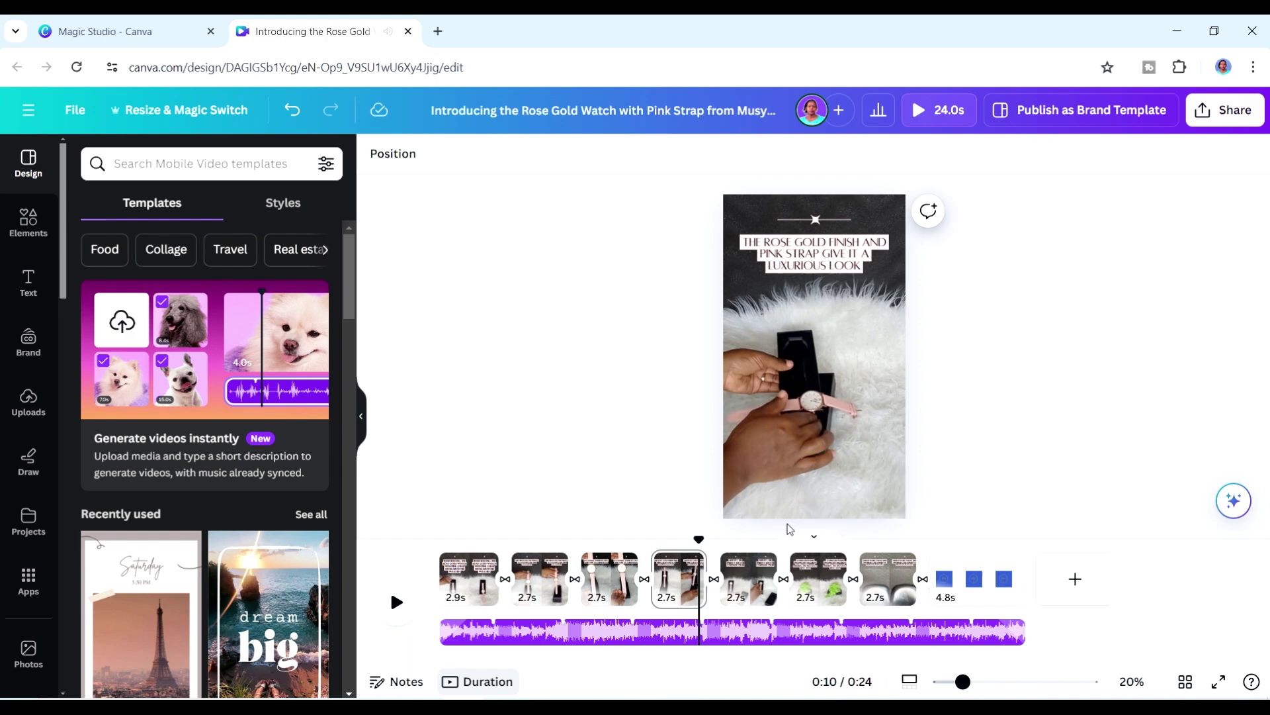
{"action": "left_click", "coordinate": [839, 412]}
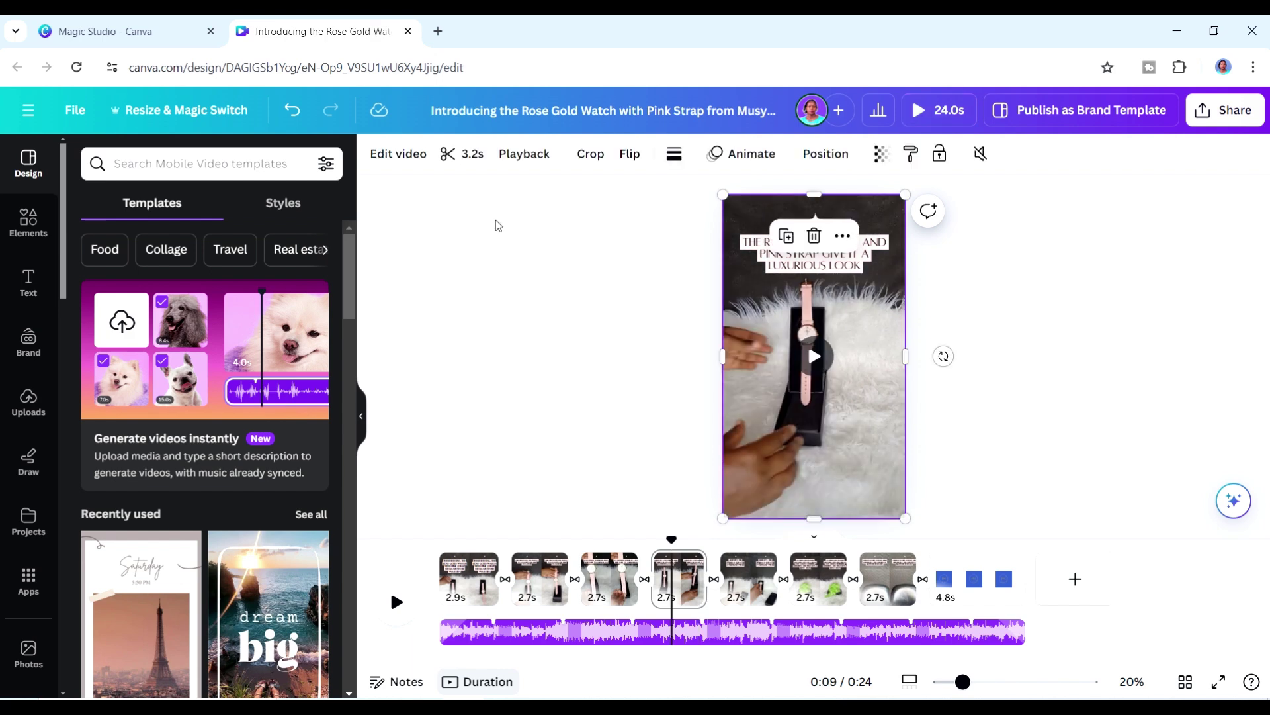
Step: Re-trim the fourth scene's 3.2s to a later stretch of footage and play it back
{"action": "left_click", "coordinate": [460, 158]}
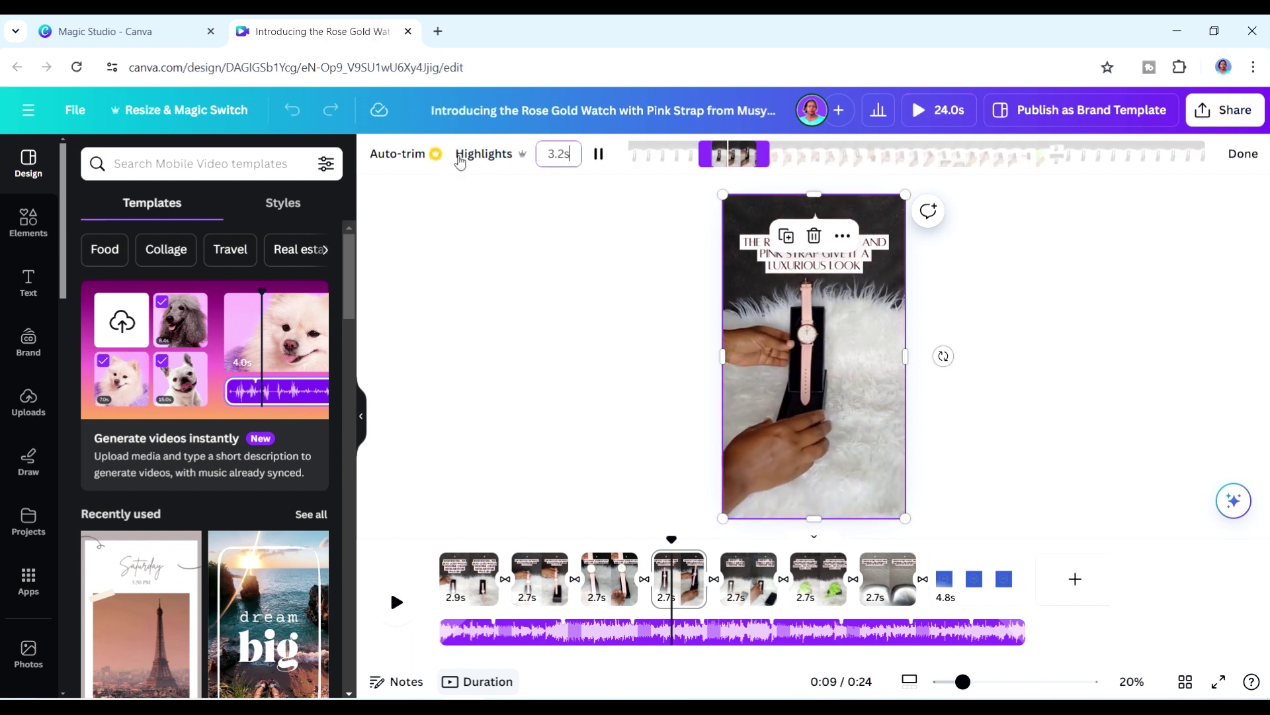
{"action": "left_click_drag", "start_coordinate": [736, 161], "coordinate": [890, 159]}
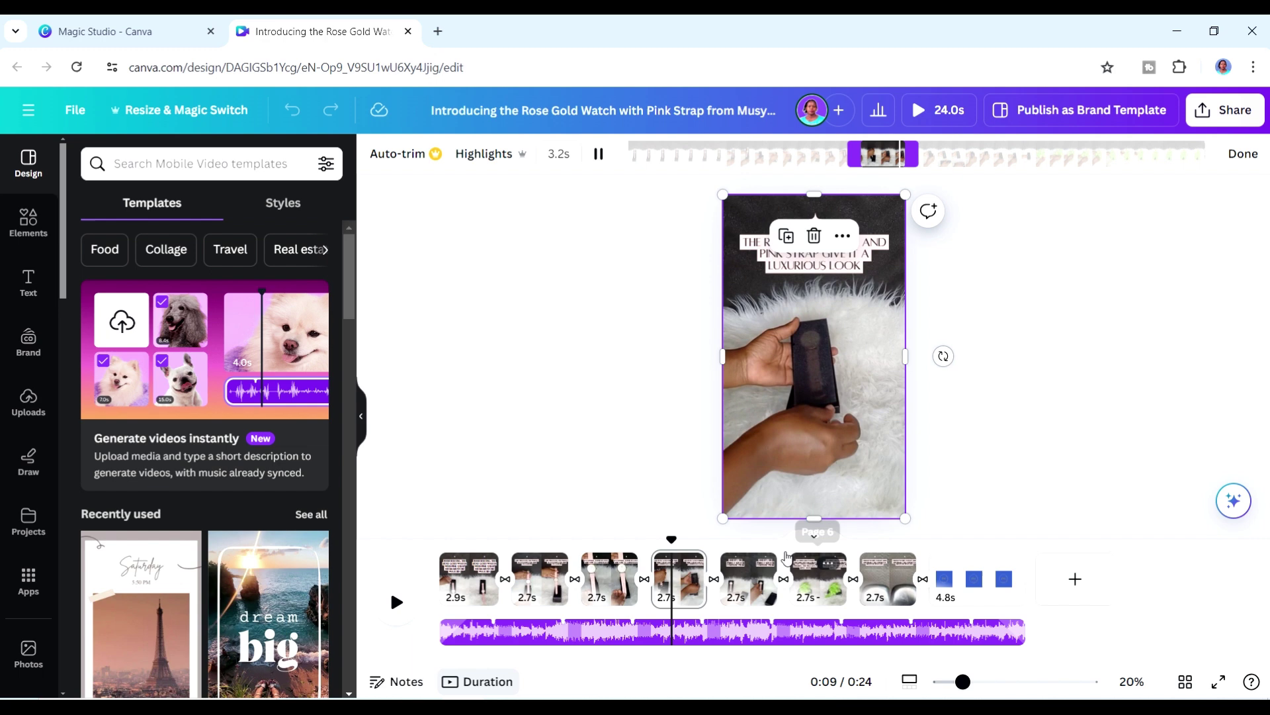
{"action": "left_click", "coordinate": [648, 552]}
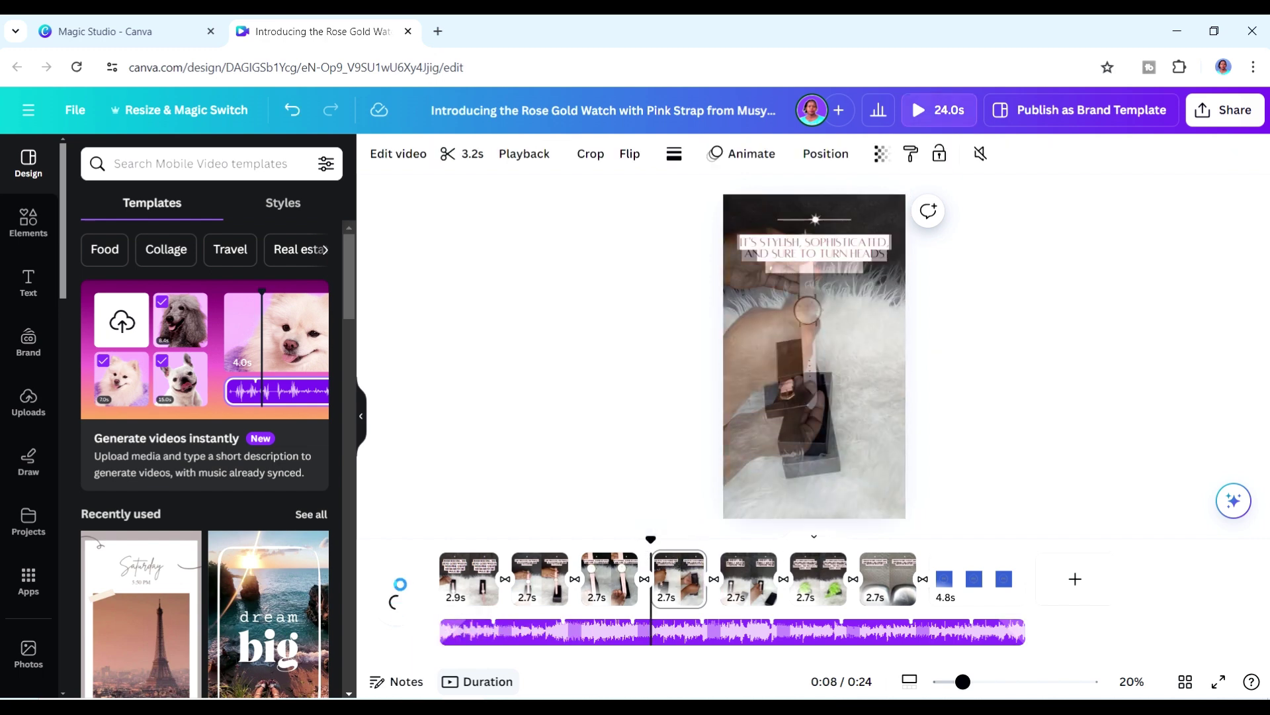
{"action": "left_click", "coordinate": [397, 603]}
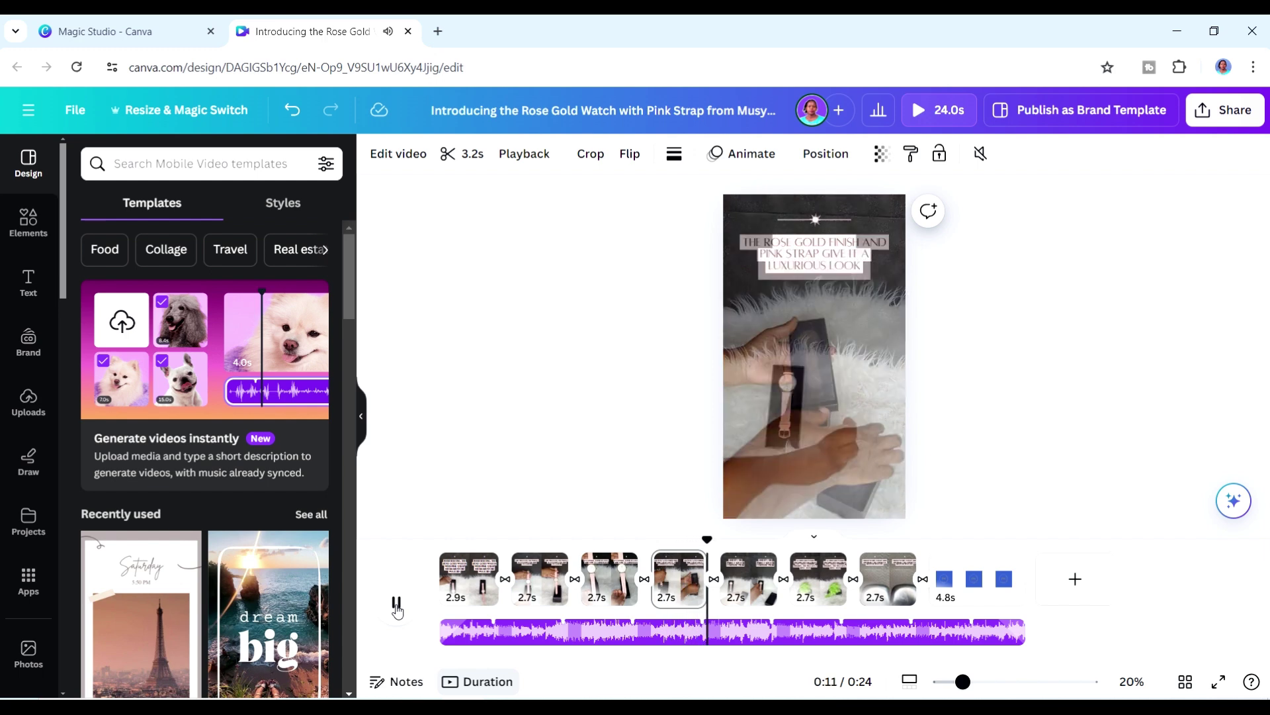
Step: Enlarge the fifth scene's footage slightly beyond its frame
{"action": "double_click", "coordinate": [860, 225]}
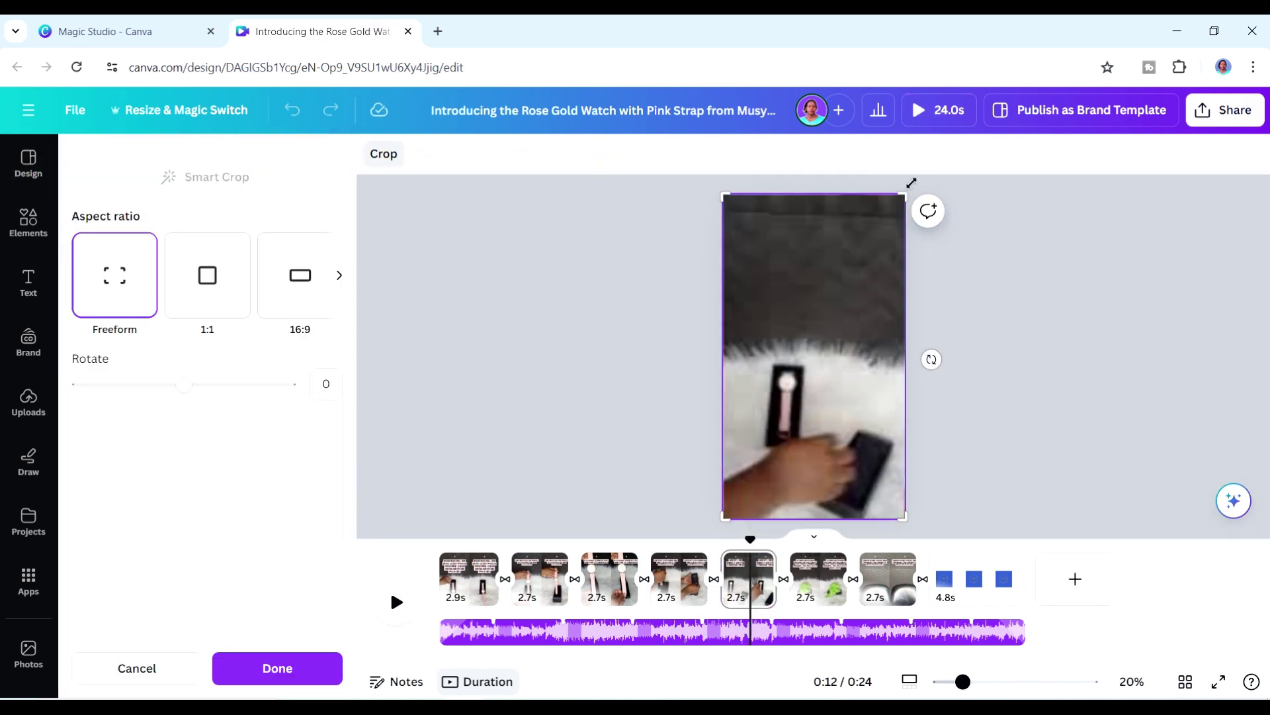
{"action": "left_click_drag", "start_coordinate": [910, 185], "coordinate": [917, 182]}
{"action": "left_click", "coordinate": [396, 602]}
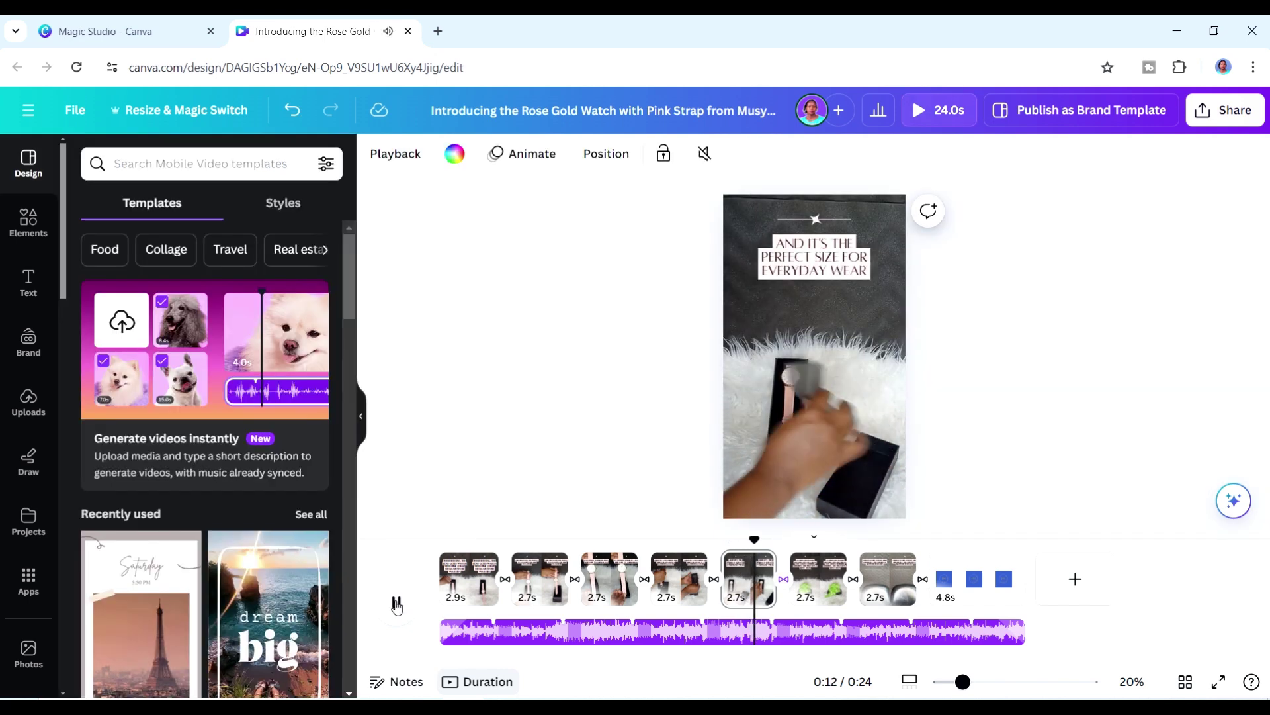
{"action": "left_click", "coordinate": [397, 603]}
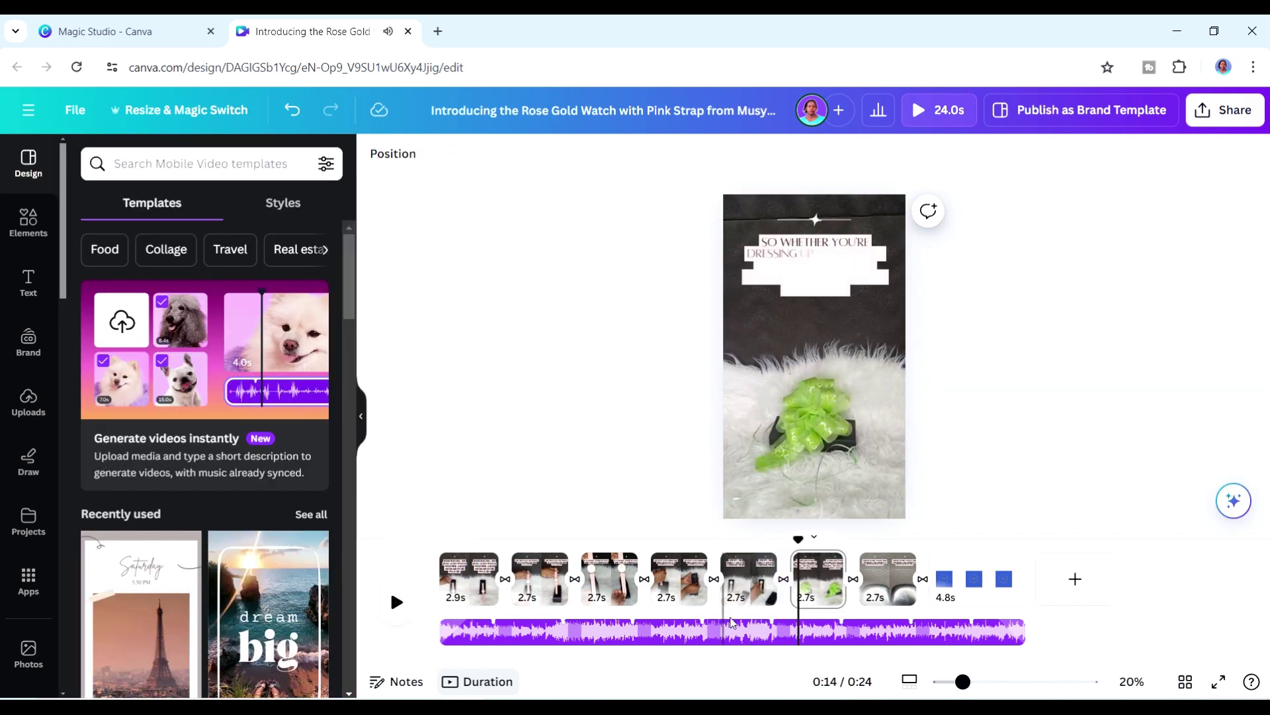
Step: Jump to the gift-wrapped sixth scene and play it through
{"action": "left_click", "coordinate": [802, 609]}
{"action": "left_click", "coordinate": [832, 478]}
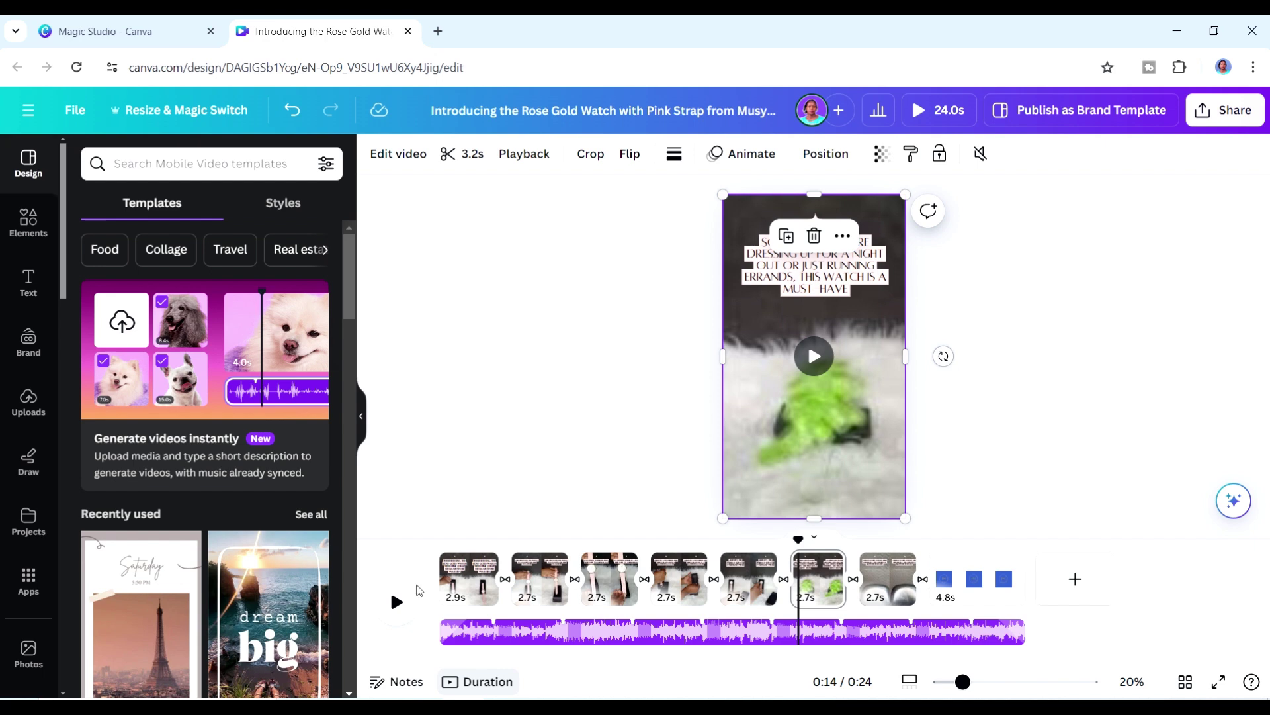
{"action": "left_click", "coordinate": [394, 613]}
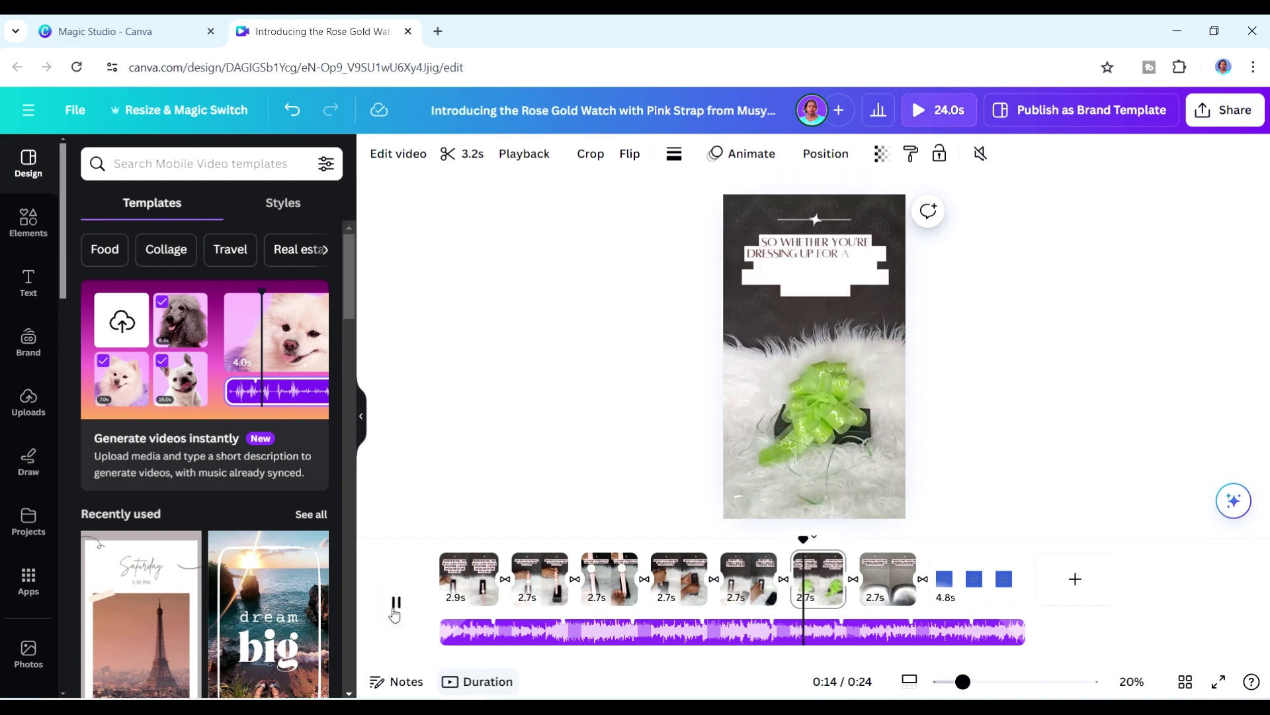
{"action": "left_click", "coordinate": [394, 613]}
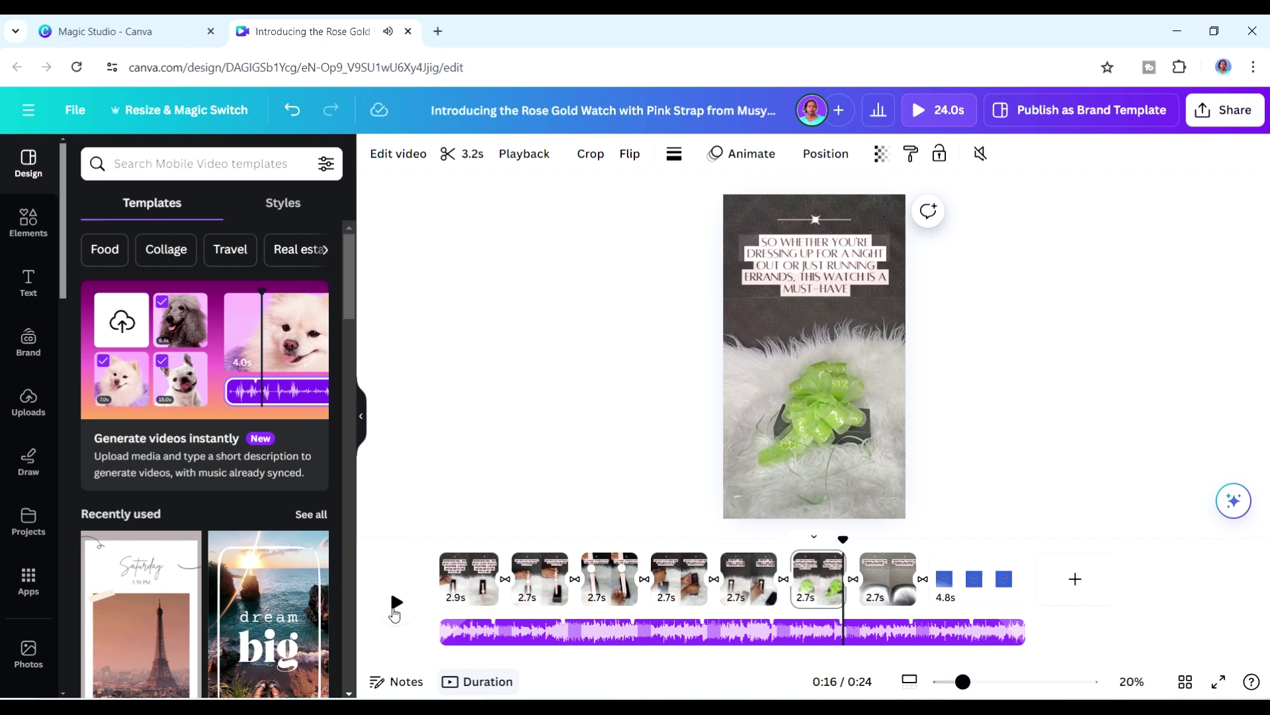
Step: Re-trim the seventh scene to a later 3.2s stretch of footage and replay the trimmed portion
{"action": "left_click", "coordinate": [395, 612]}
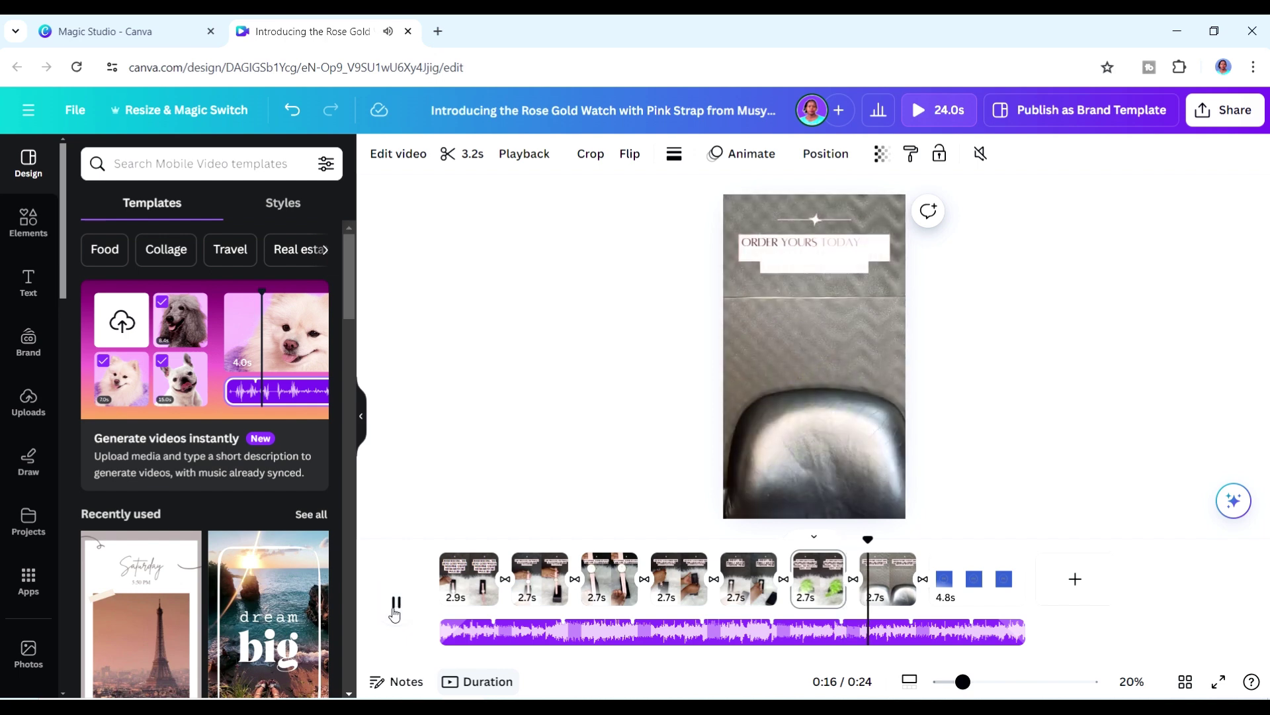
{"action": "left_click", "coordinate": [863, 370]}
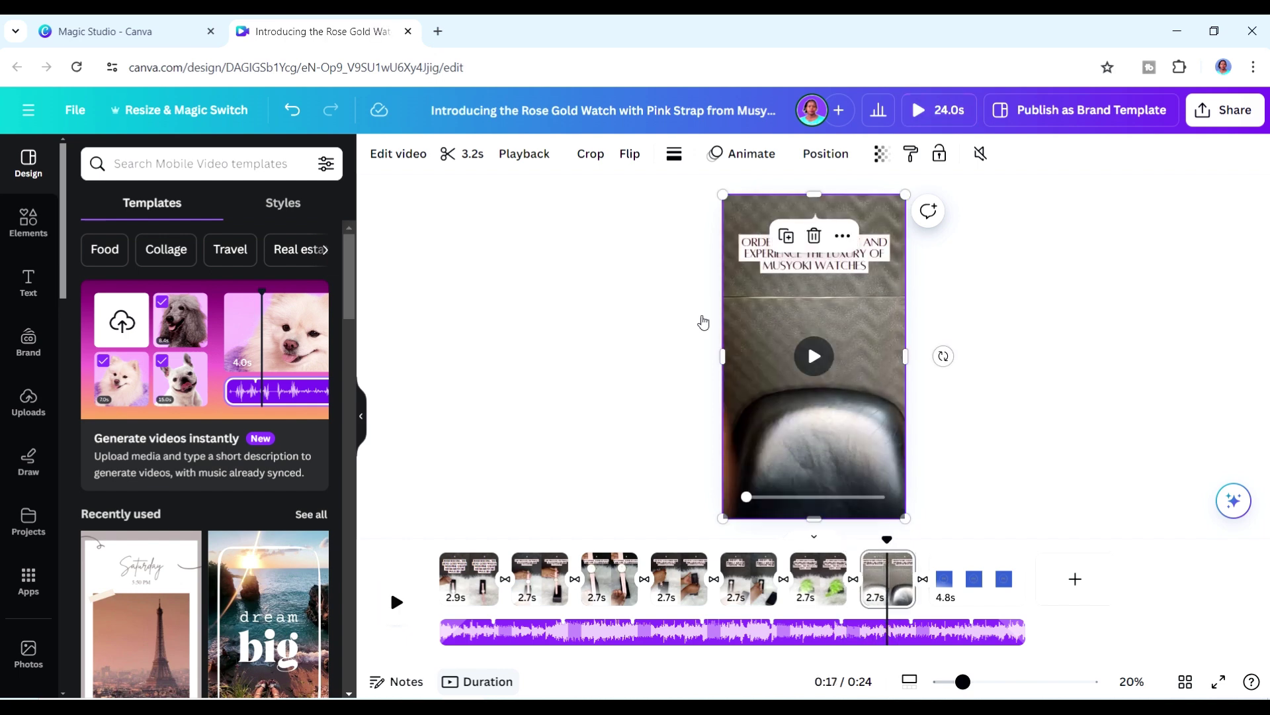
{"action": "left_click", "coordinate": [449, 155]}
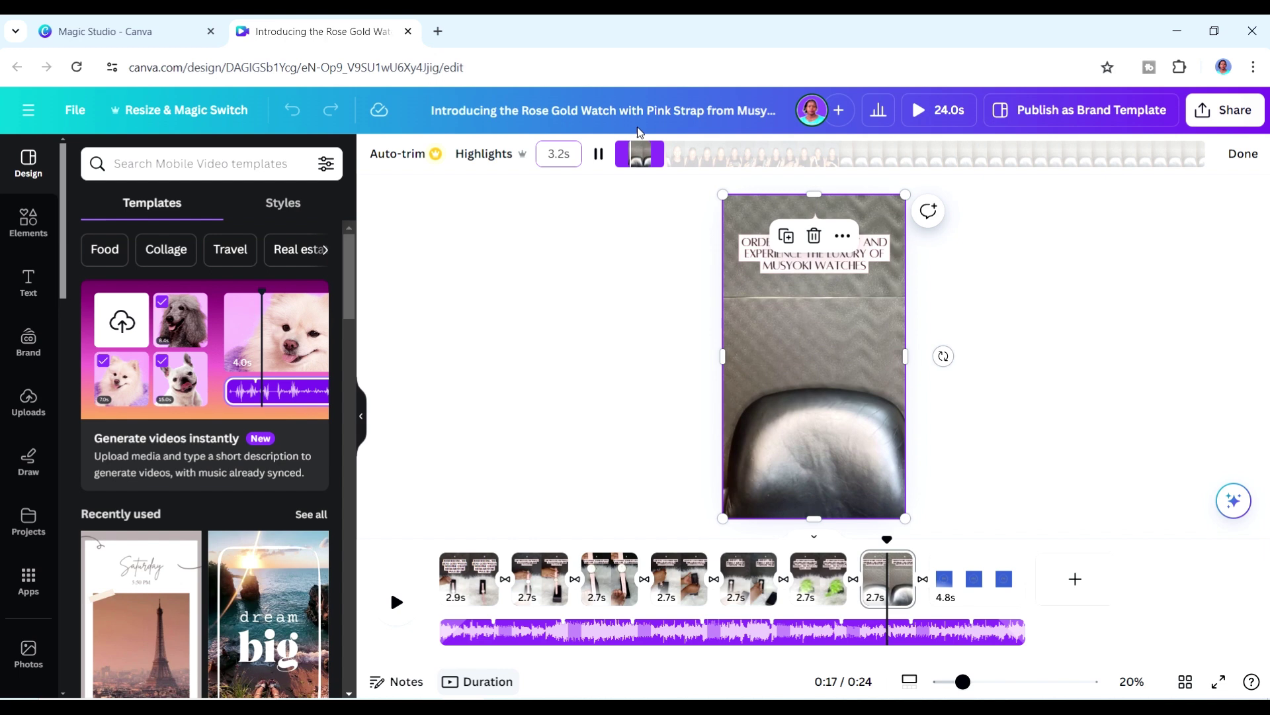
{"action": "left_click_drag", "start_coordinate": [640, 153], "coordinate": [948, 160]}
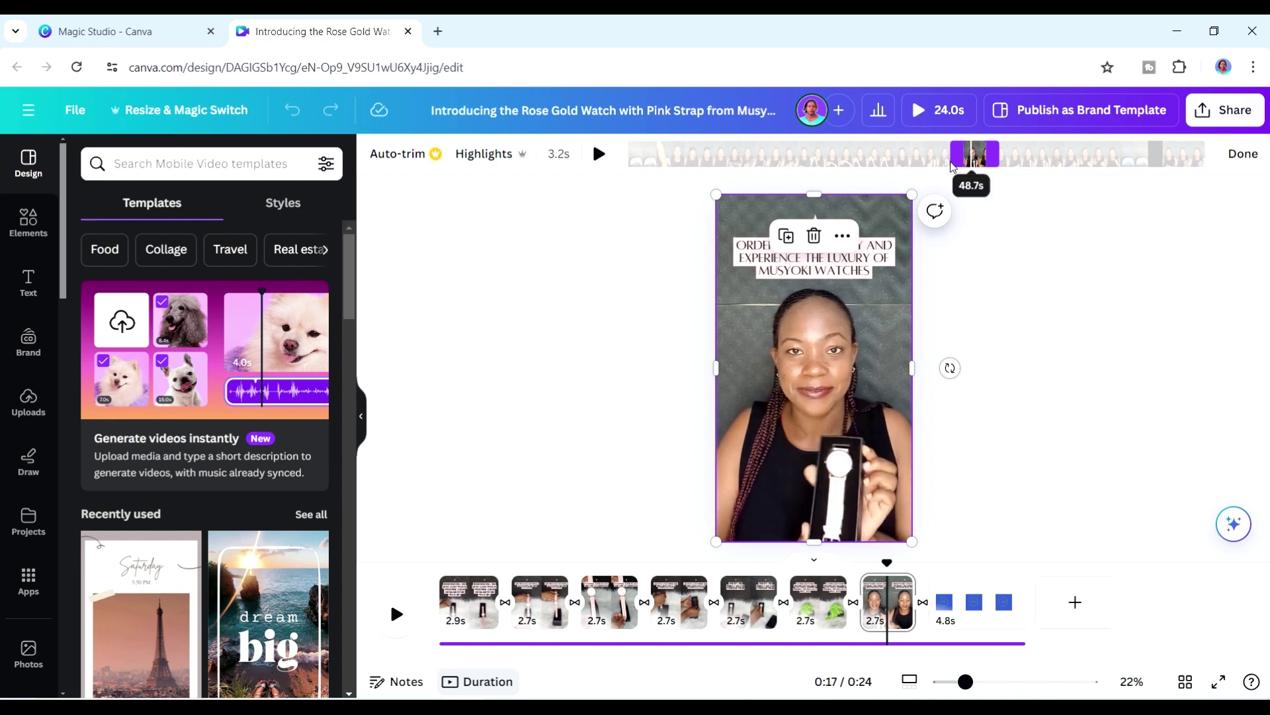
{"action": "left_click", "coordinate": [911, 348]}
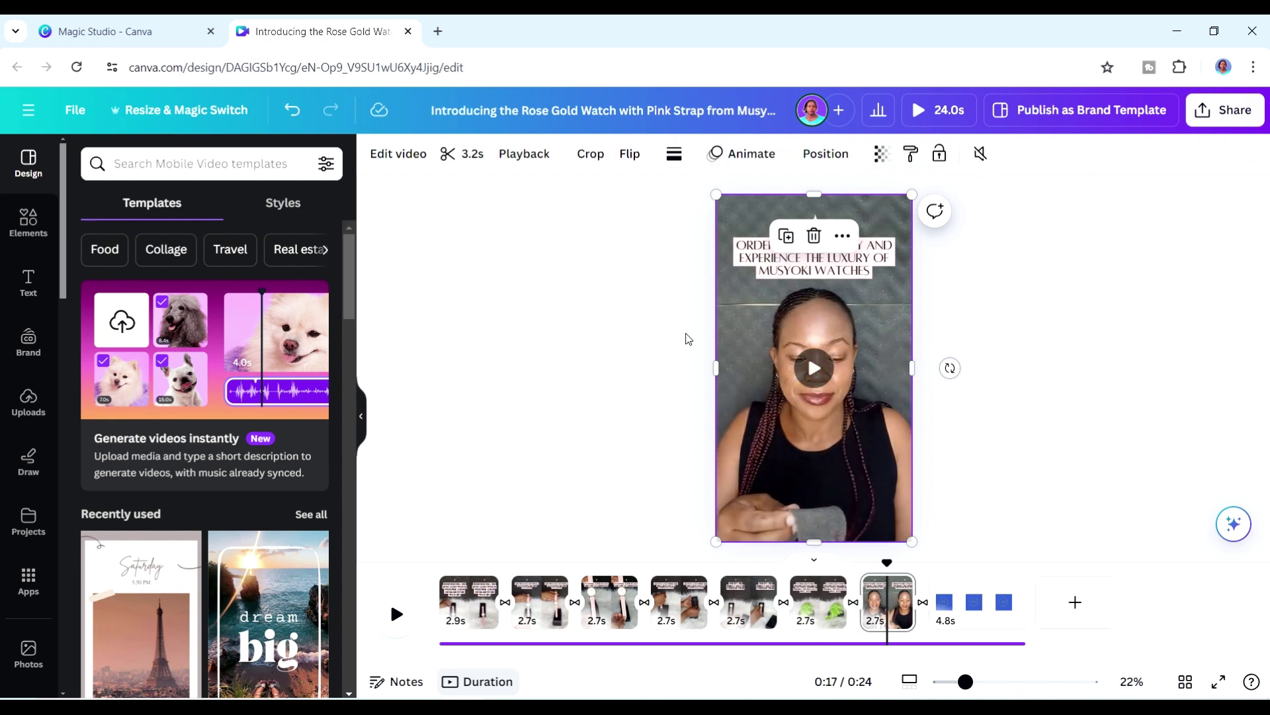
{"action": "left_click", "coordinate": [448, 153]}
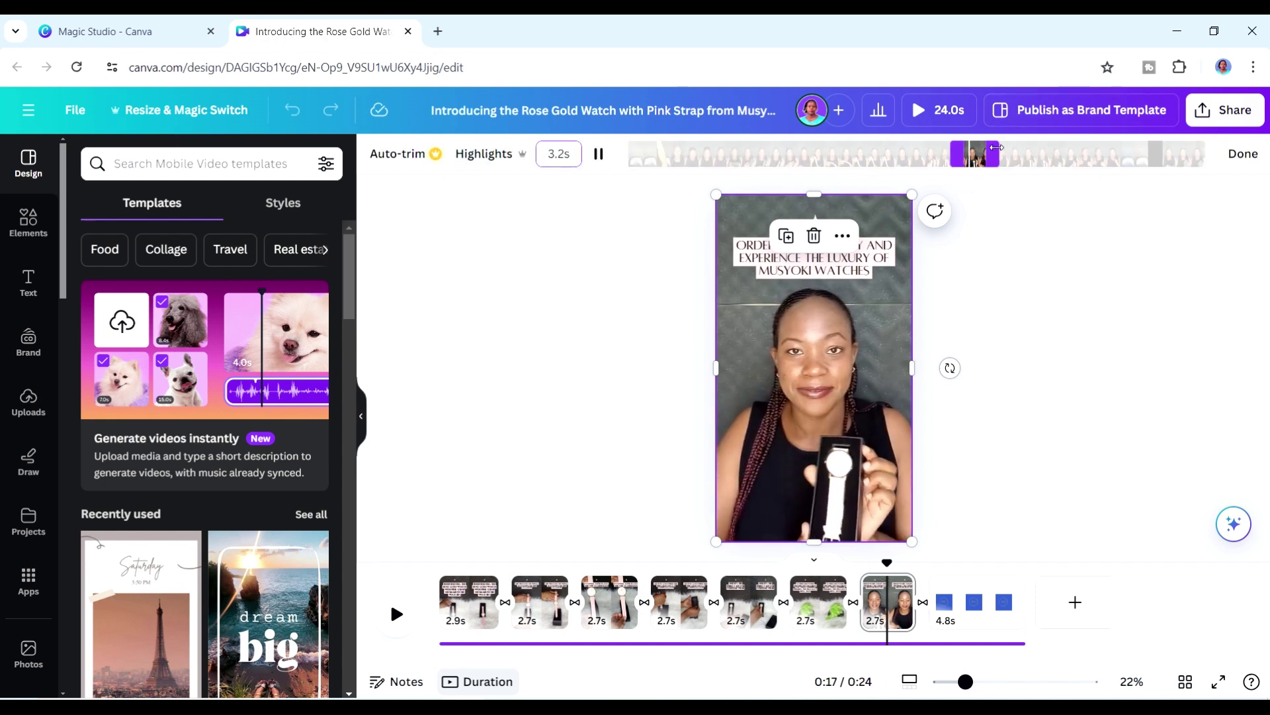
{"action": "left_click", "coordinate": [978, 159]}
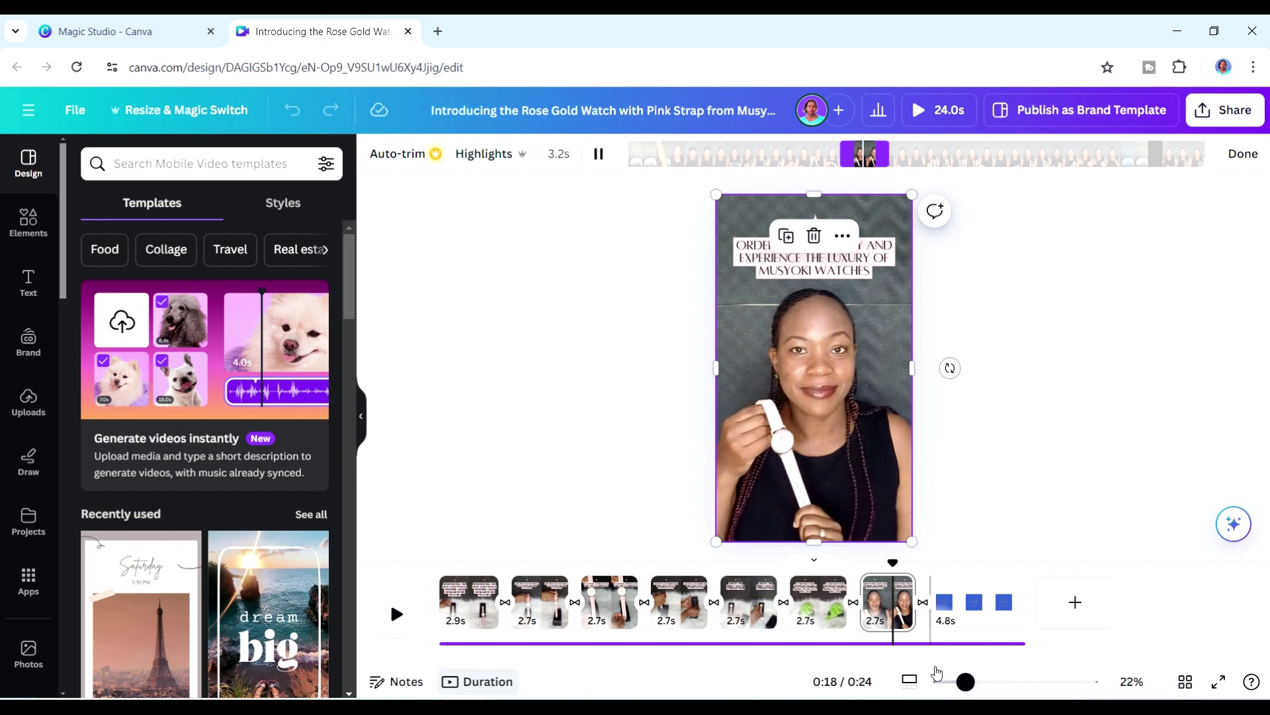
{"action": "left_click", "coordinate": [1243, 154]}
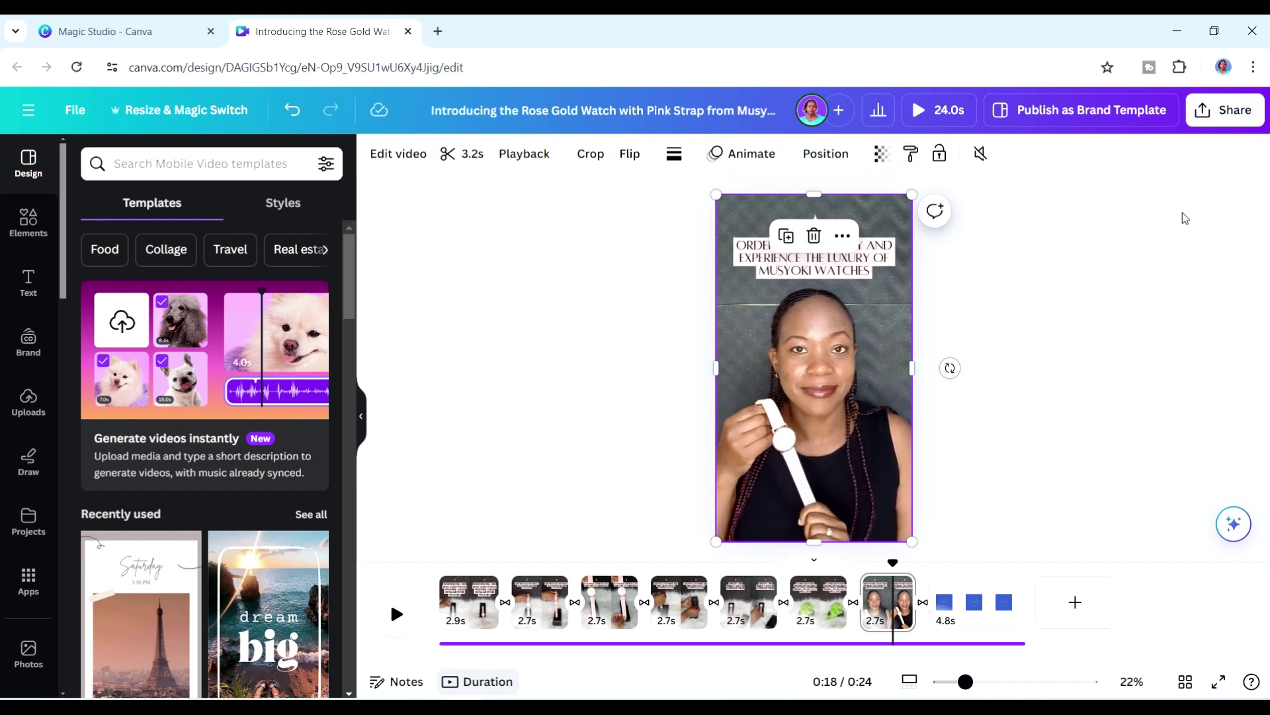
Step: Add a new blank page and move it before the blue logo end page
{"action": "left_click", "coordinate": [1075, 602]}
{"action": "mouse_move", "coordinate": [1079, 604]}
{"action": "left_mouse_down"}
{"action": "mouse_move", "coordinate": [960, 604]}
{"action": "mouse_move", "coordinate": [1053, 603]}
{"action": "mouse_move", "coordinate": [1039, 603]}
{"action": "left_mouse_up"}
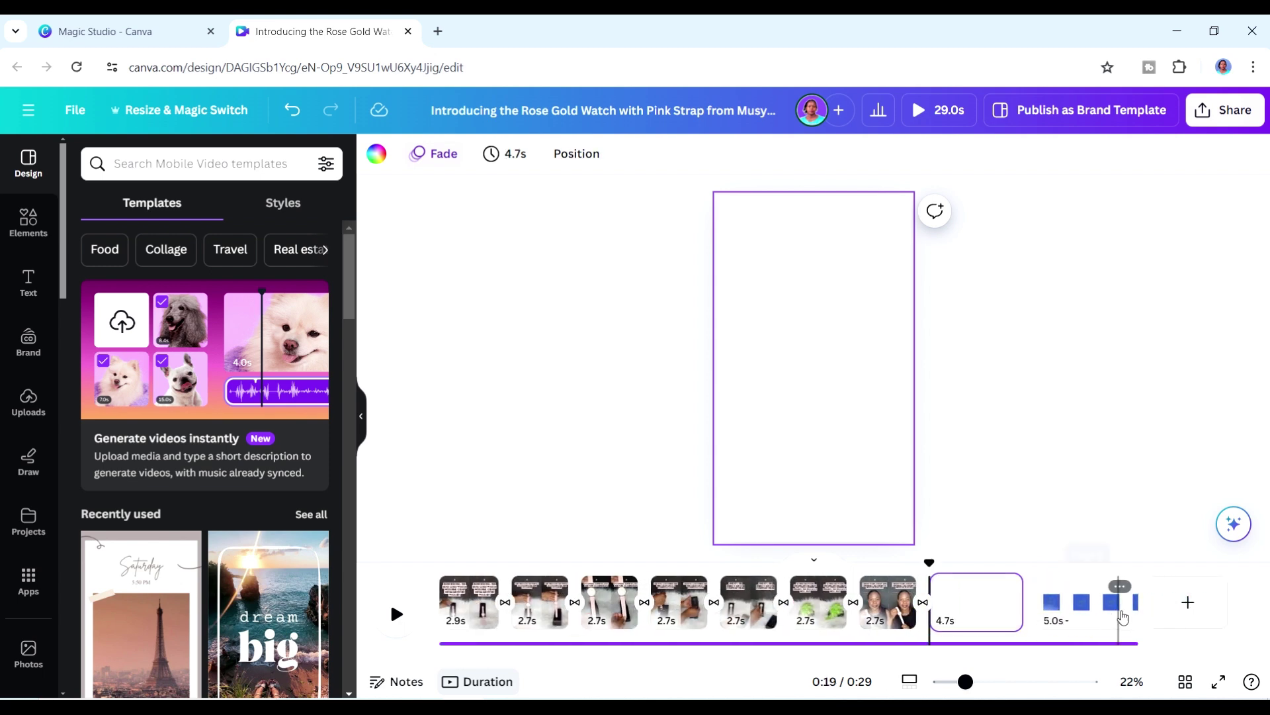
{"action": "left_click", "coordinate": [1095, 608]}
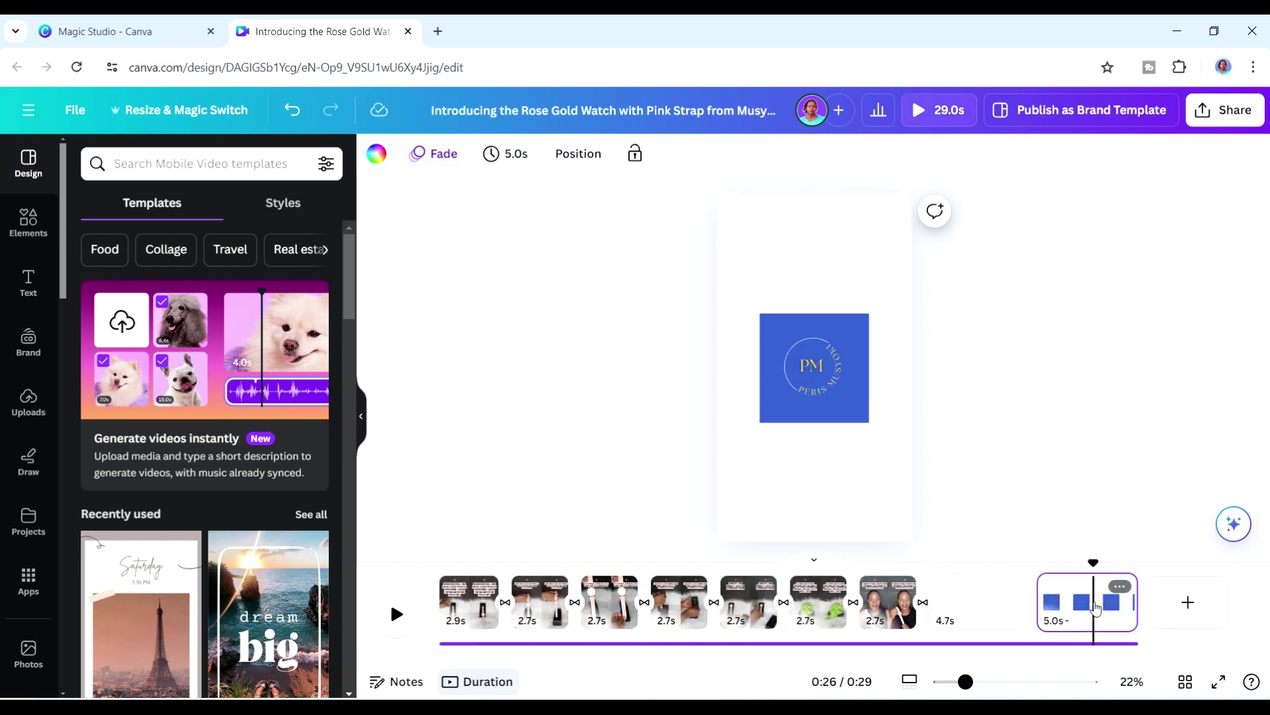
{"action": "left_click", "coordinate": [981, 602]}
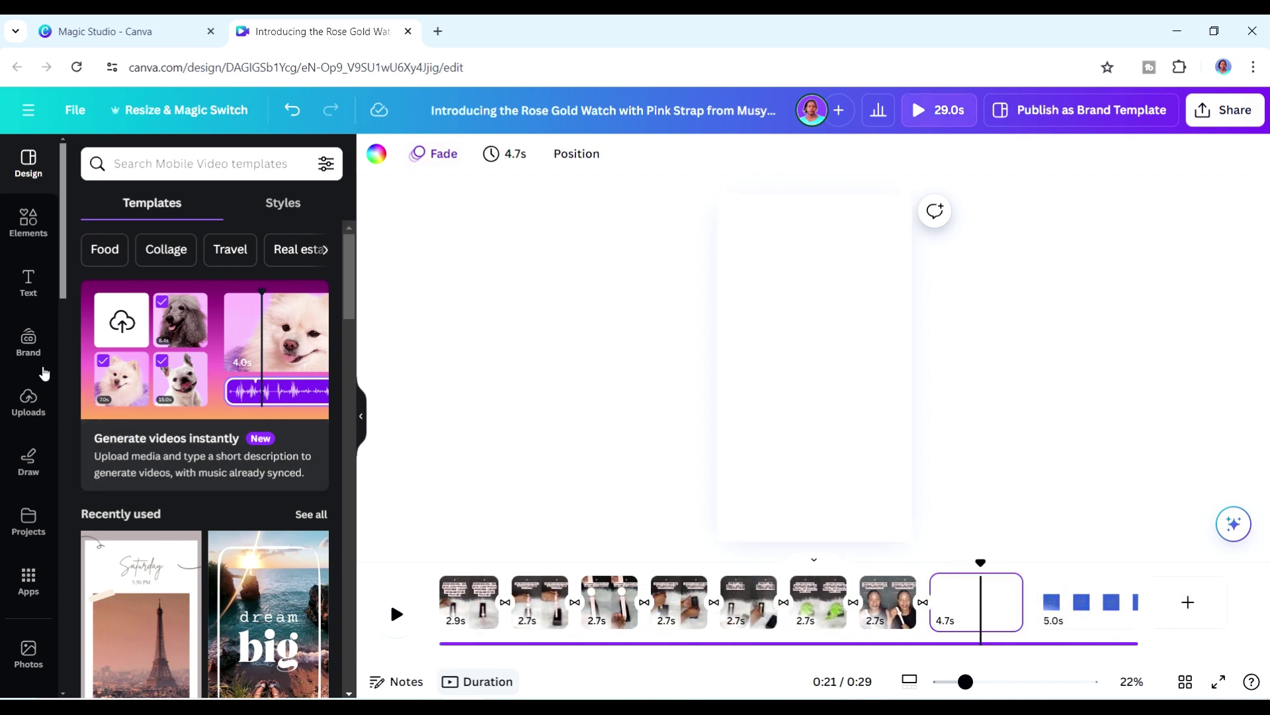
Step: Place the 1:22 uploaded thumbs-up video on the new page and trim it to 3.0s
{"action": "left_click", "coordinate": [30, 397]}
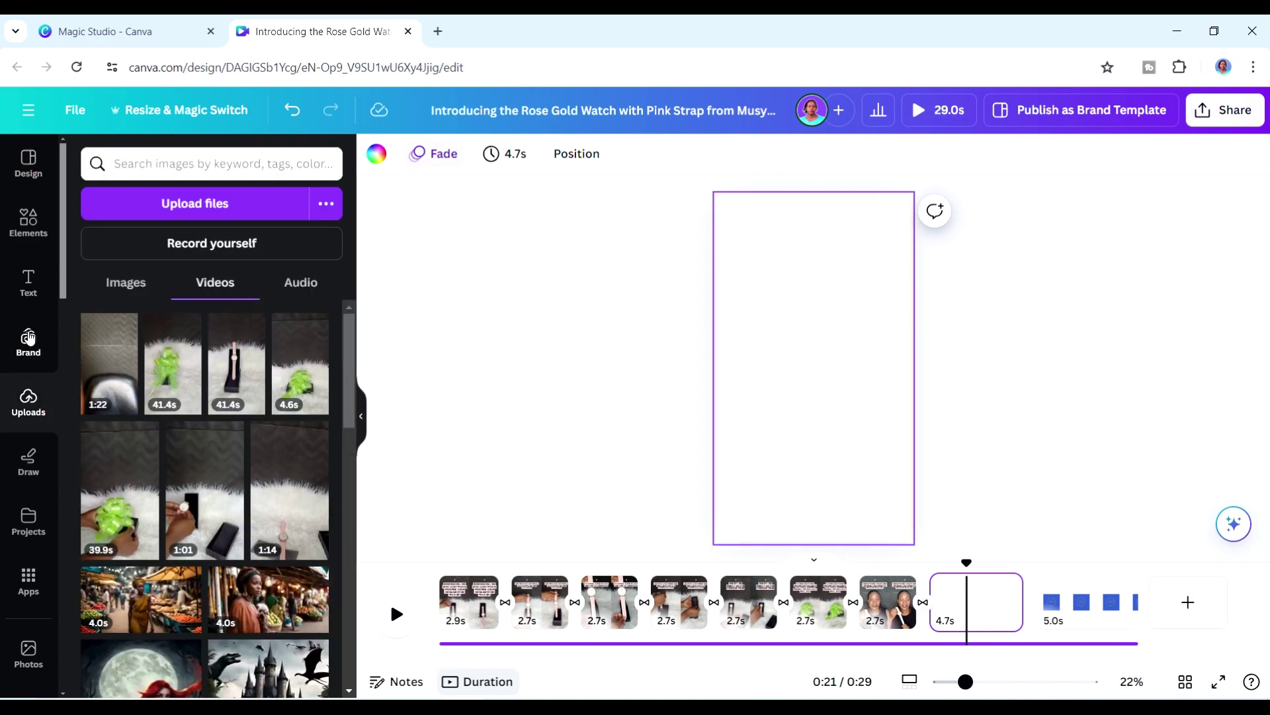
{"action": "left_click", "coordinate": [124, 327]}
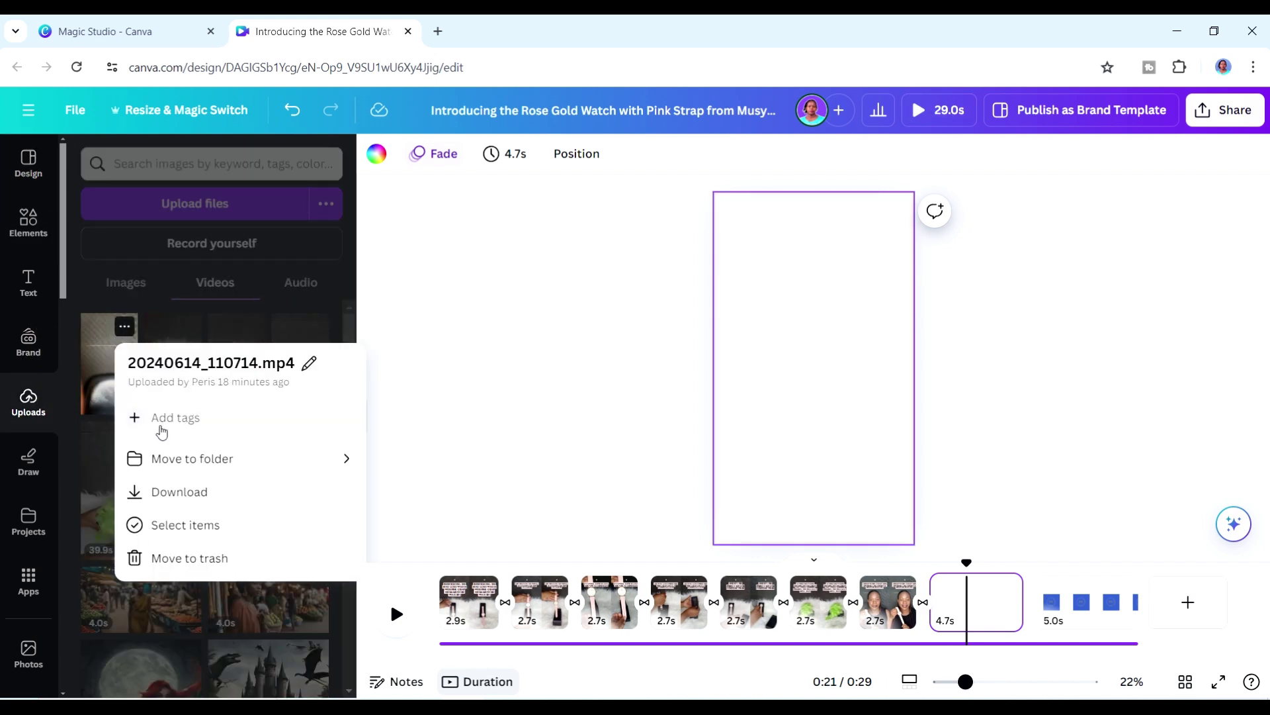
{"action": "left_click", "coordinate": [98, 384]}
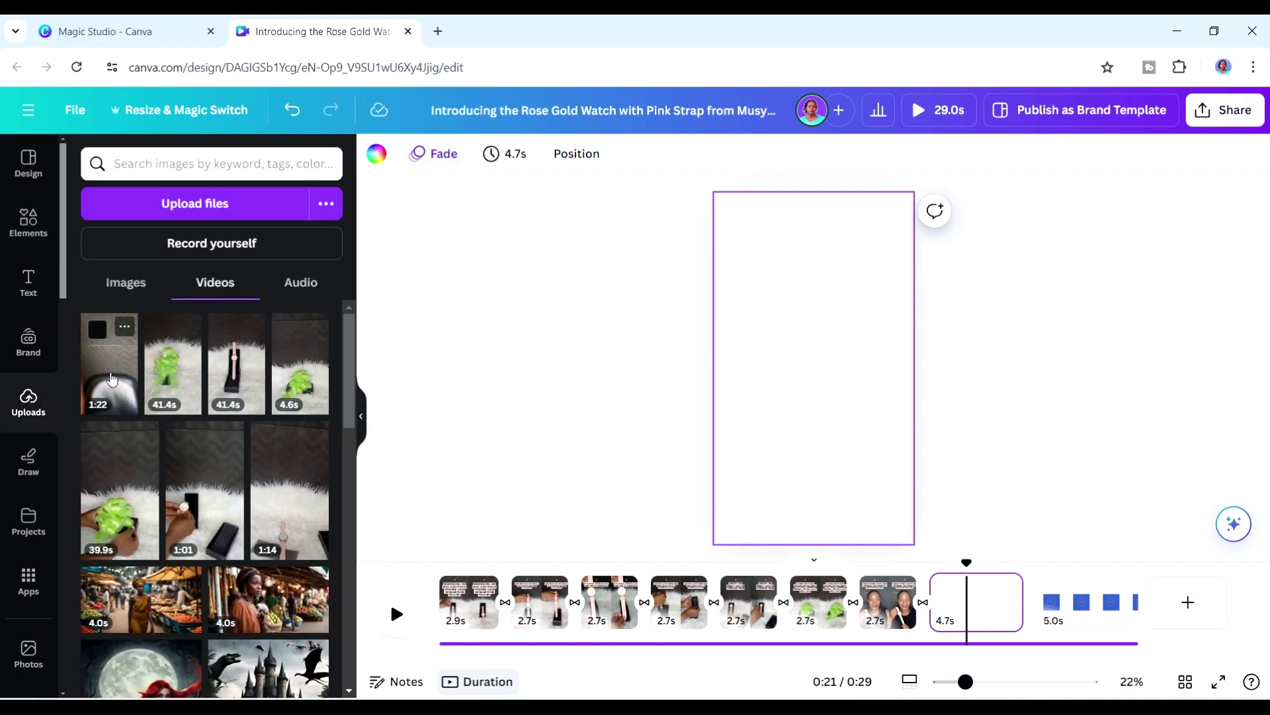
{"action": "left_click", "coordinate": [111, 378]}
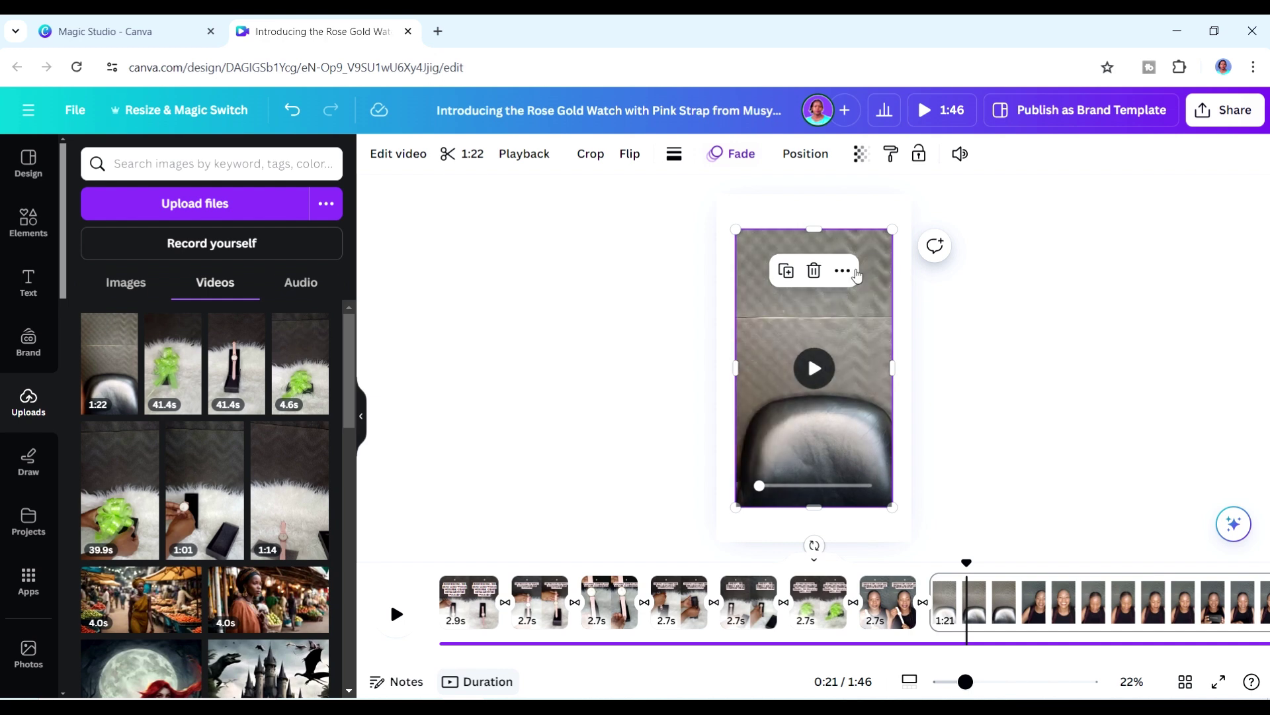
{"action": "left_click", "coordinate": [461, 154]}
{"action": "left_click_drag", "start_coordinate": [630, 154], "coordinate": [1177, 161]}
{"action": "right_click", "coordinate": [831, 323]}
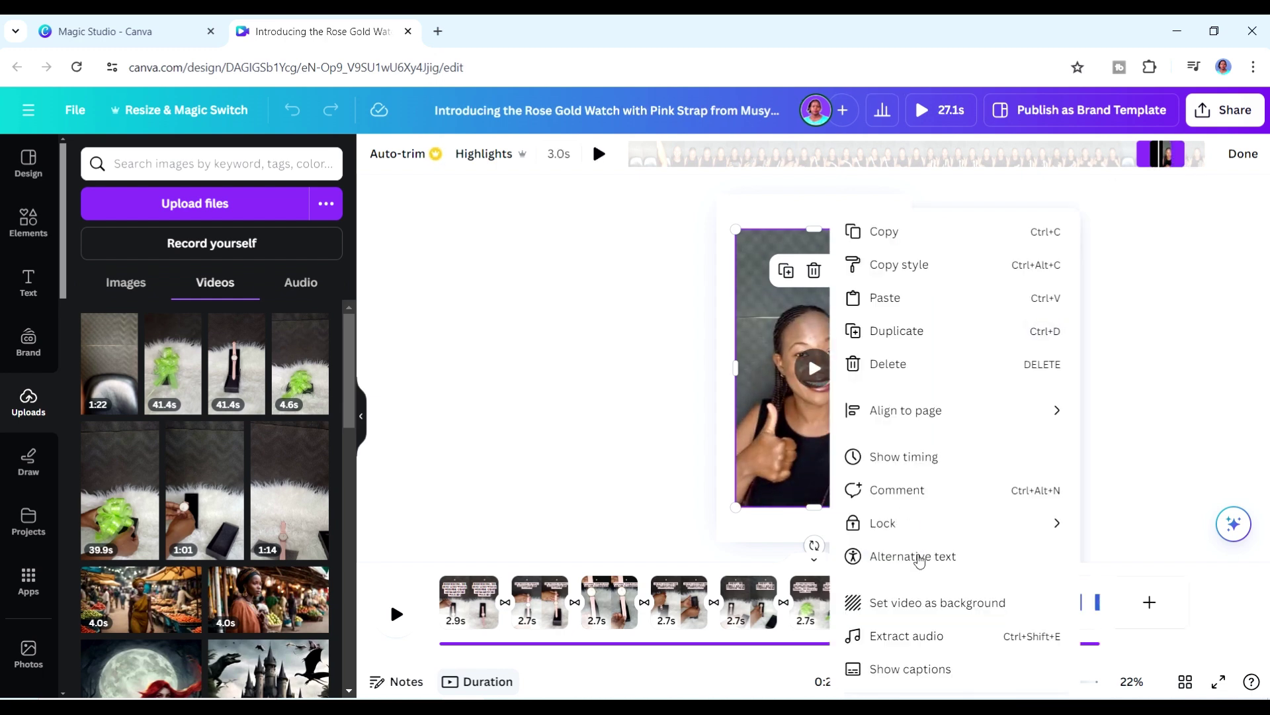
Step: Set the clip as page background, preview the new ending, then select the music track
{"action": "left_click", "coordinate": [904, 610]}
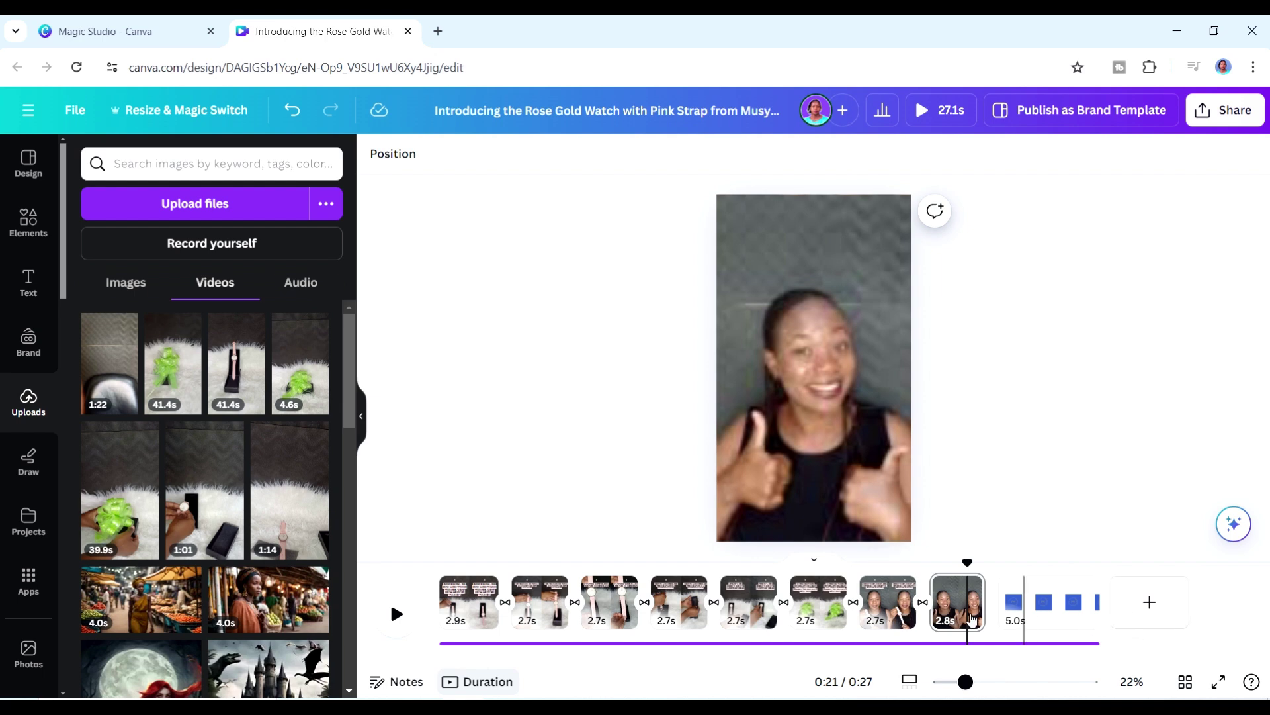
{"action": "left_click", "coordinate": [930, 576]}
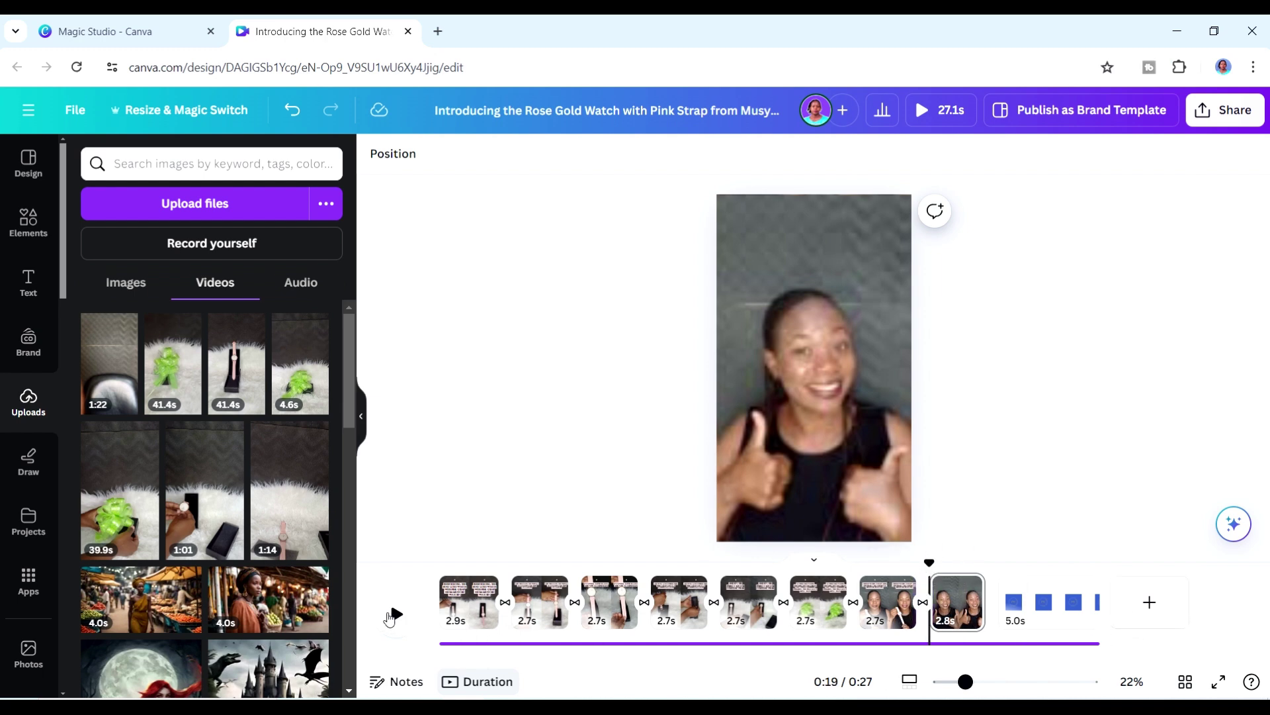
{"action": "left_click", "coordinate": [394, 615]}
{"action": "left_click", "coordinate": [780, 648]}
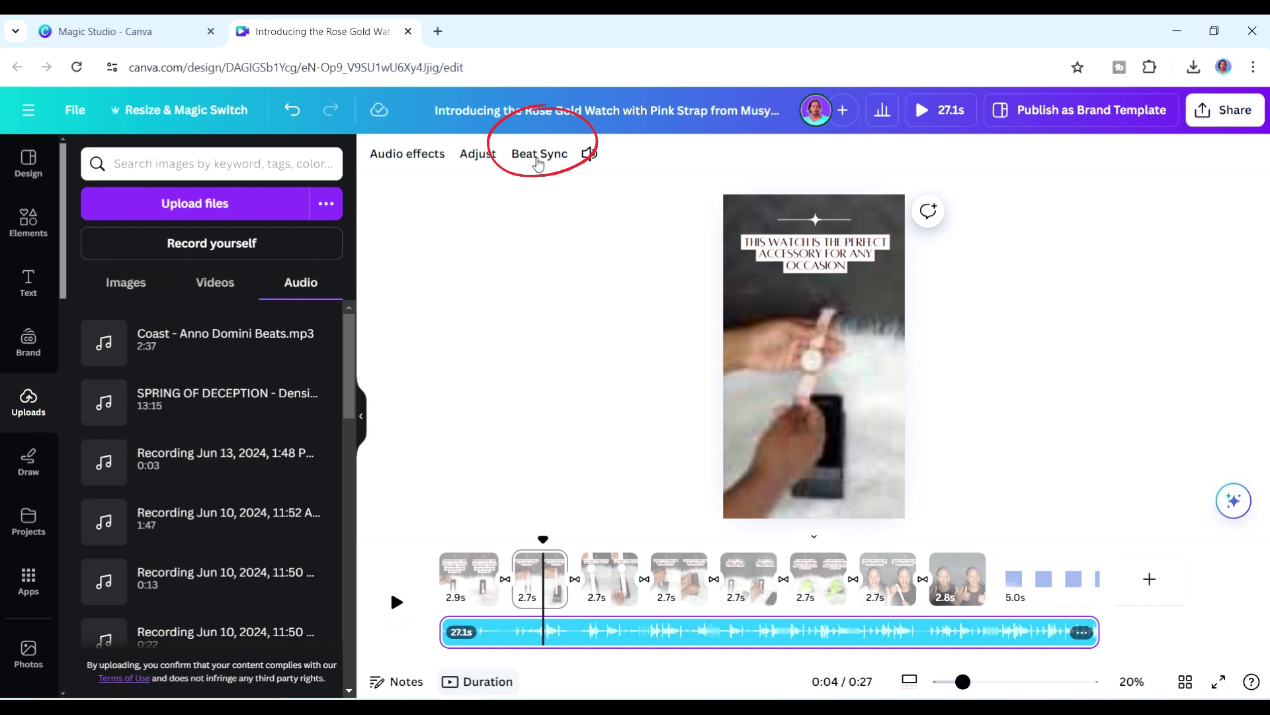
Step: Beat-sync the page timings to the music and trim the track to the shorter 18.4s reel
{"action": "left_click", "coordinate": [538, 156]}
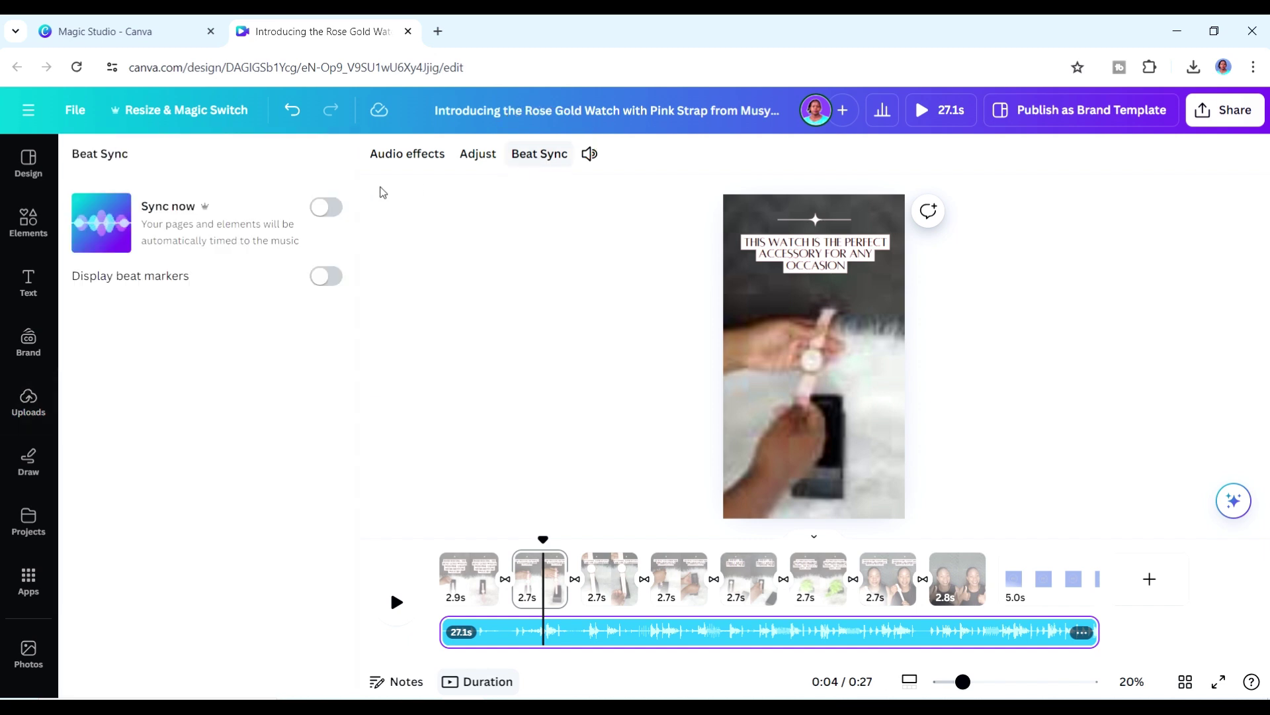
{"action": "left_click", "coordinate": [324, 210]}
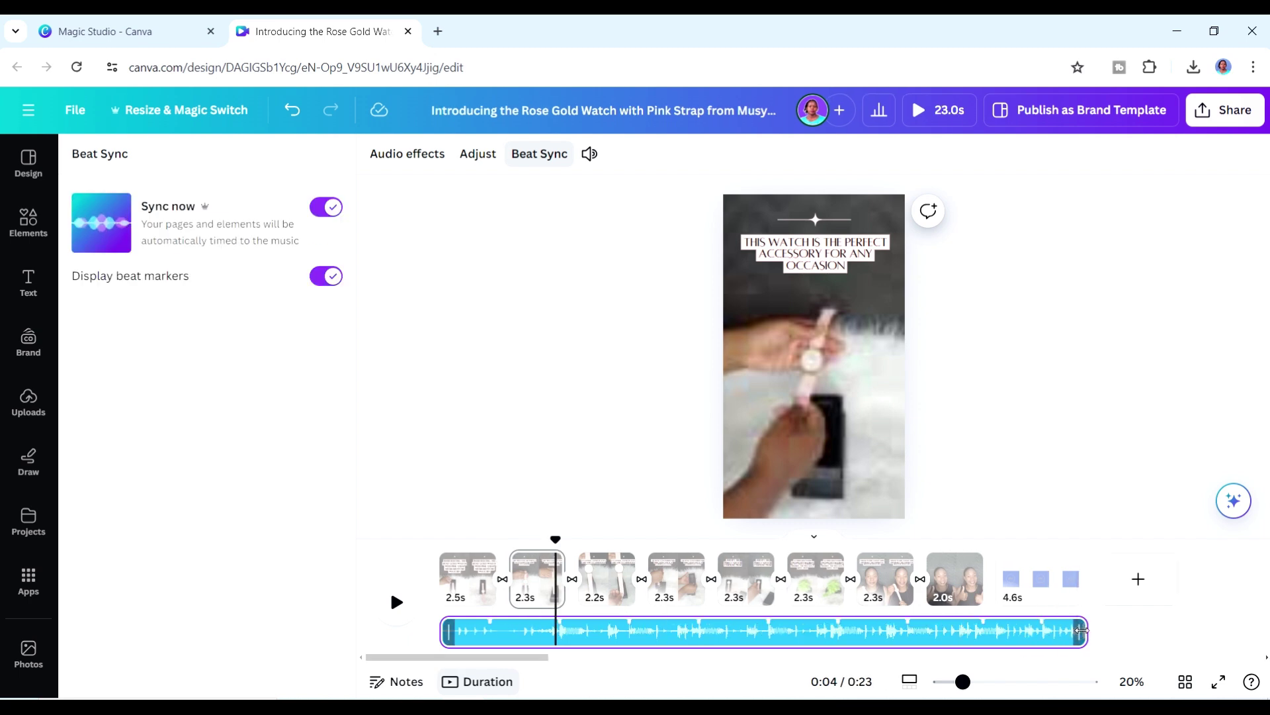
{"action": "left_click_drag", "start_coordinate": [1078, 629], "coordinate": [983, 630]}
Step: Delete the blue logo end page and reselect the music track
{"action": "left_click", "coordinate": [1048, 581]}
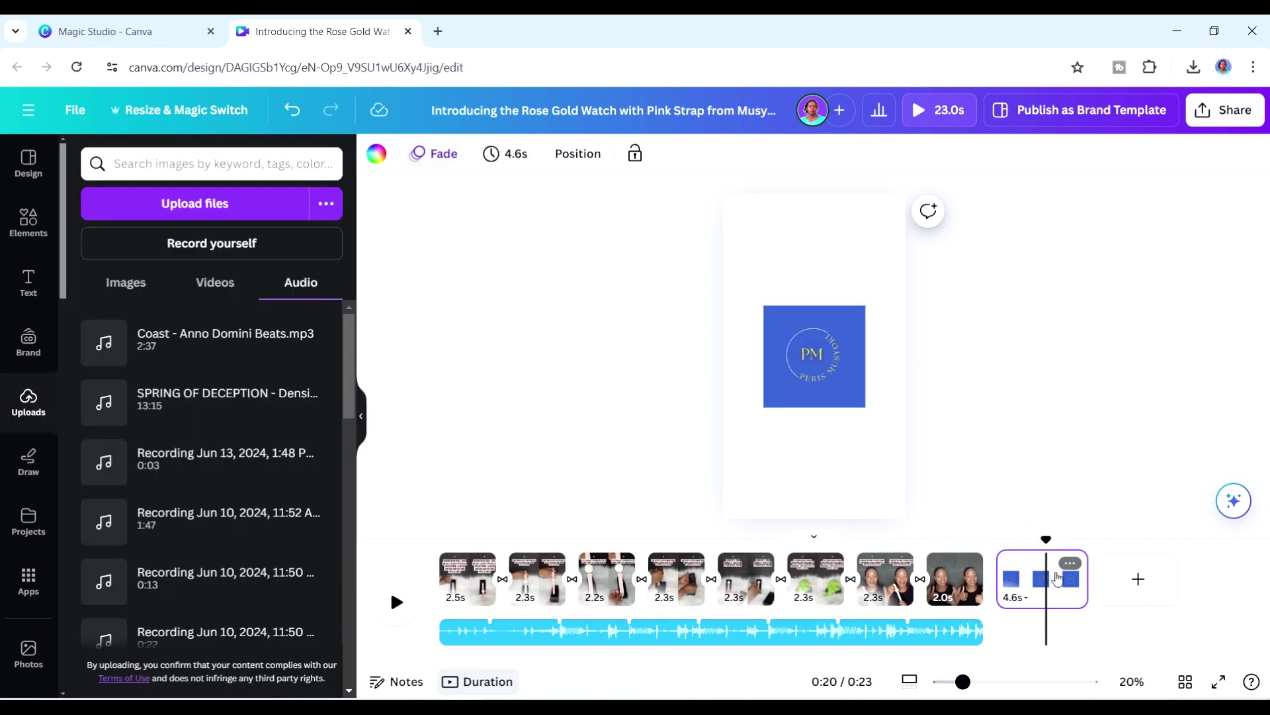
{"action": "left_click", "coordinate": [1070, 562]}
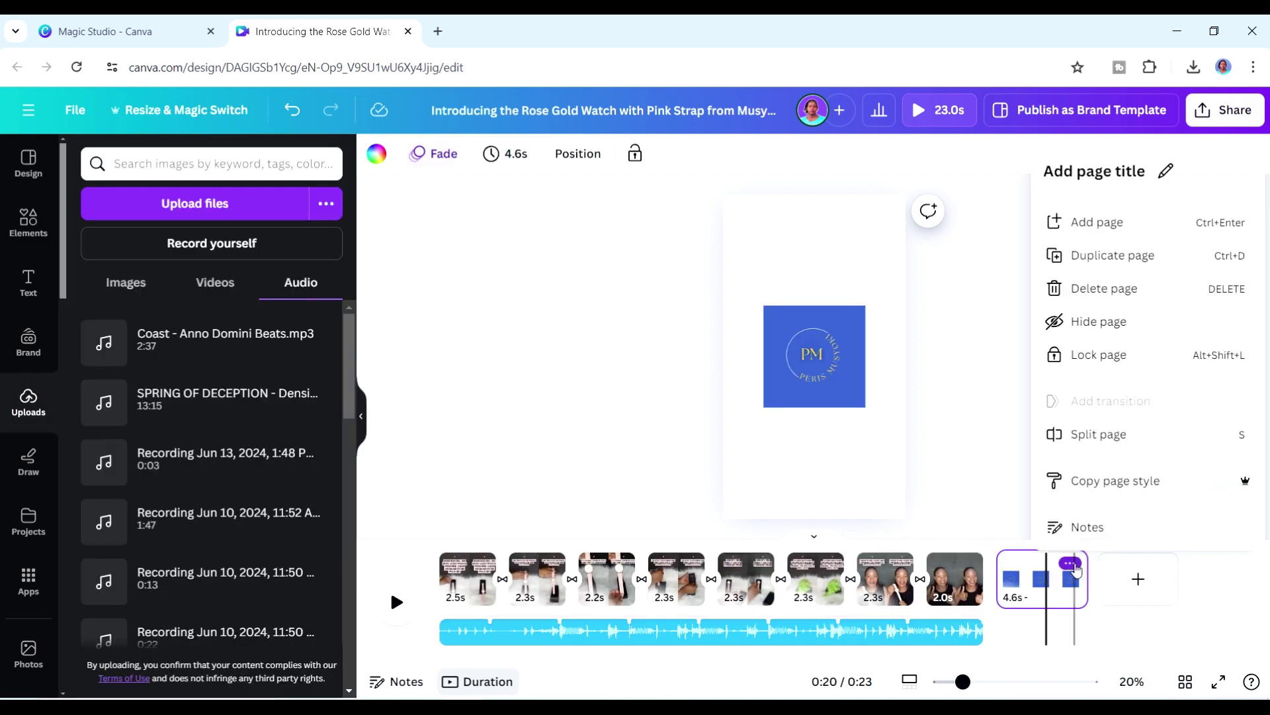
{"action": "left_click", "coordinate": [1101, 287]}
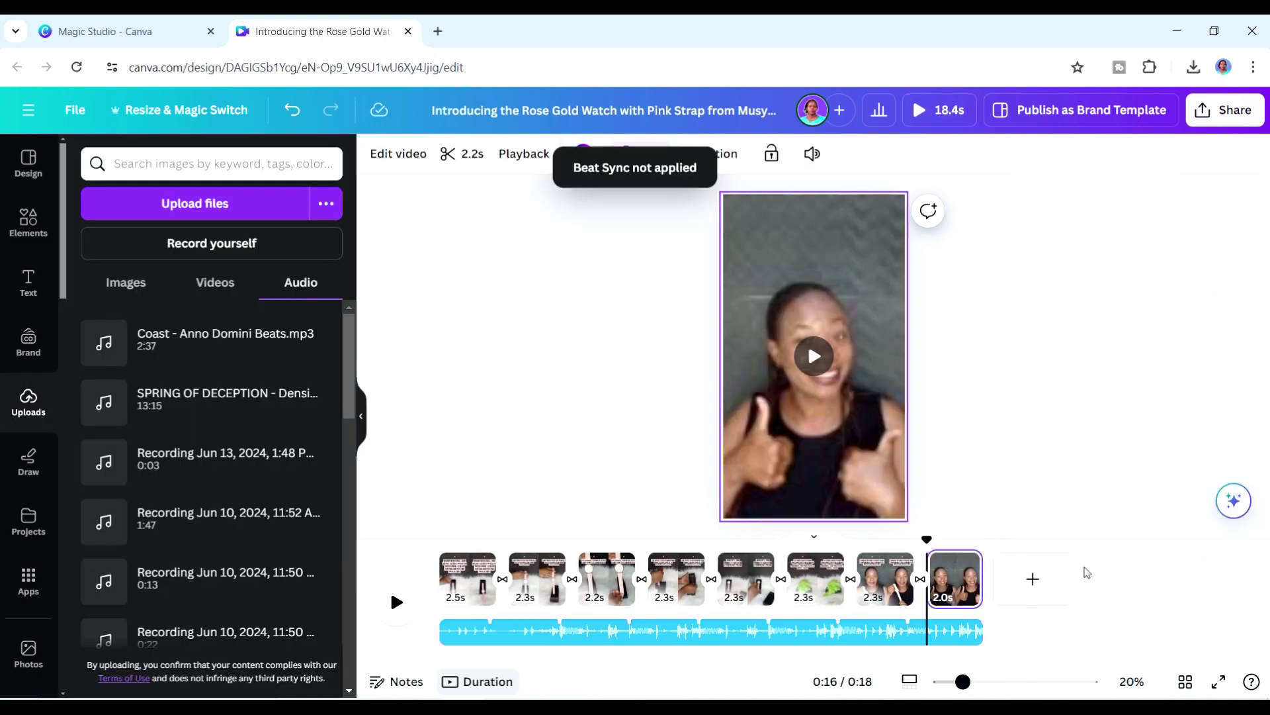
{"action": "left_click", "coordinate": [984, 632]}
Step: Set the music's Audio effects to 0.5s fade in and 0.5s fade out, then deselect it
{"action": "left_click", "coordinate": [402, 154]}
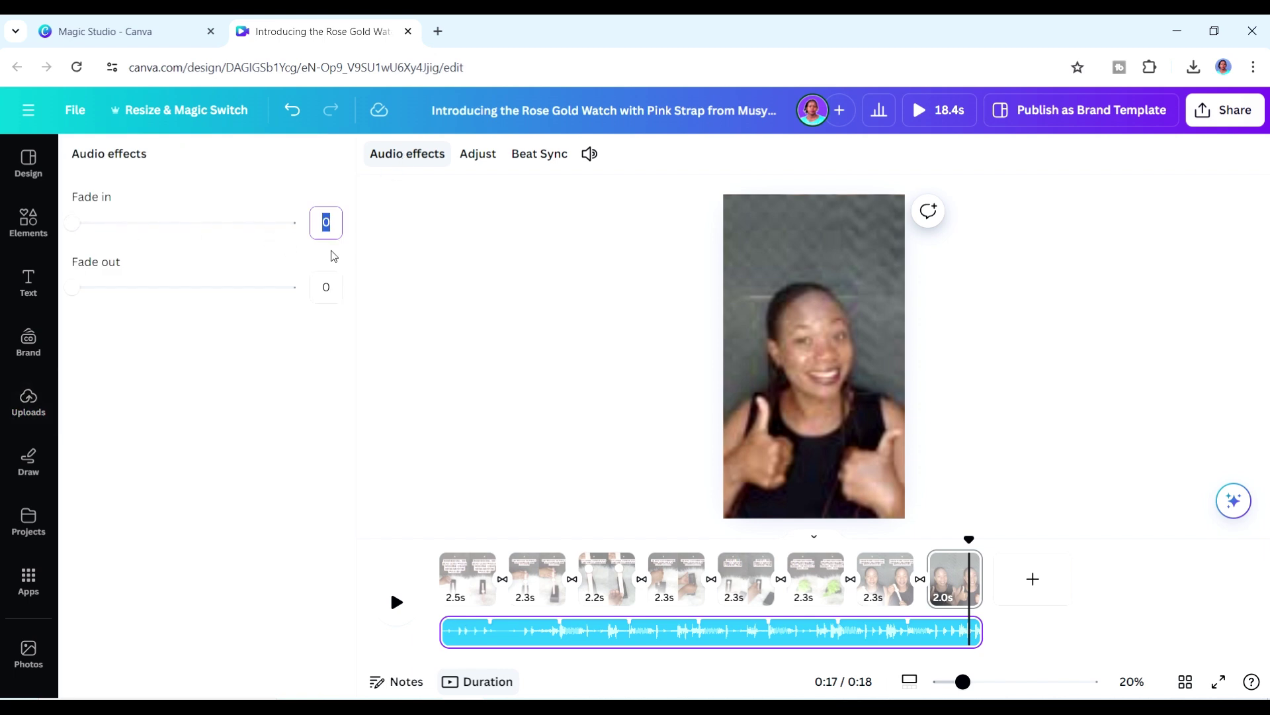
{"action": "left_click", "coordinate": [93, 224]}
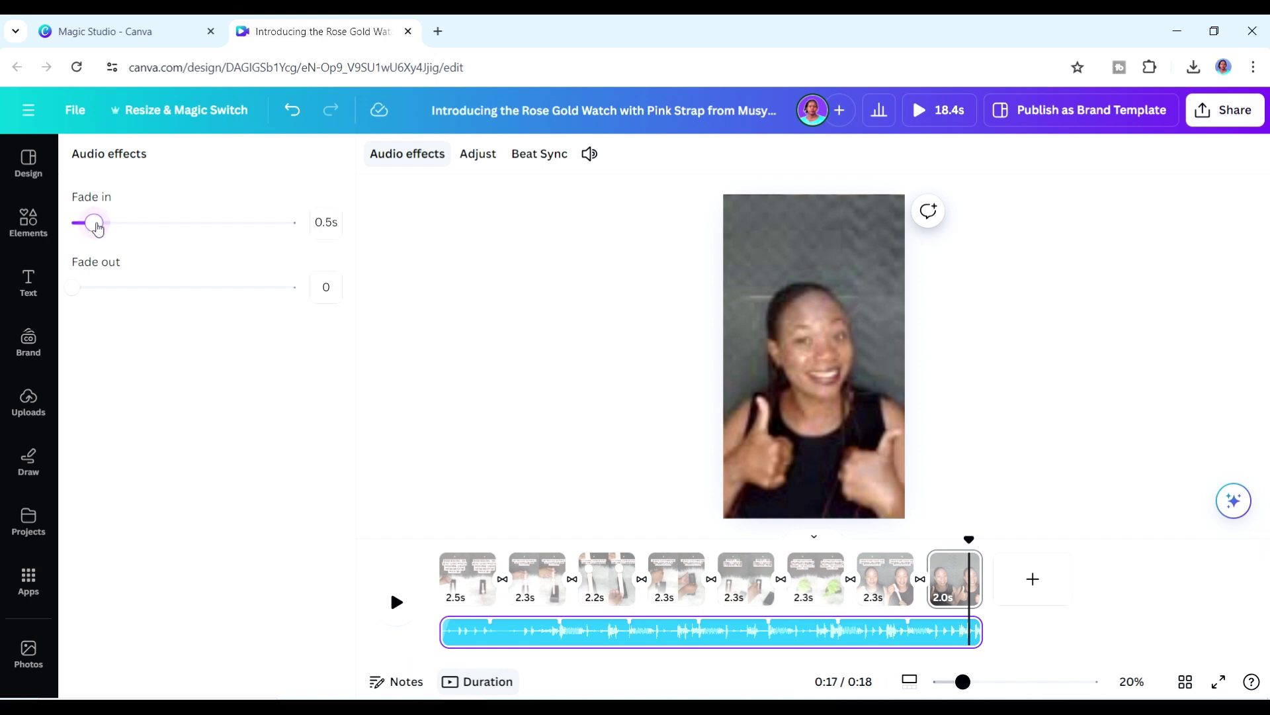
{"action": "left_click_drag", "start_coordinate": [73, 293], "coordinate": [90, 298]}
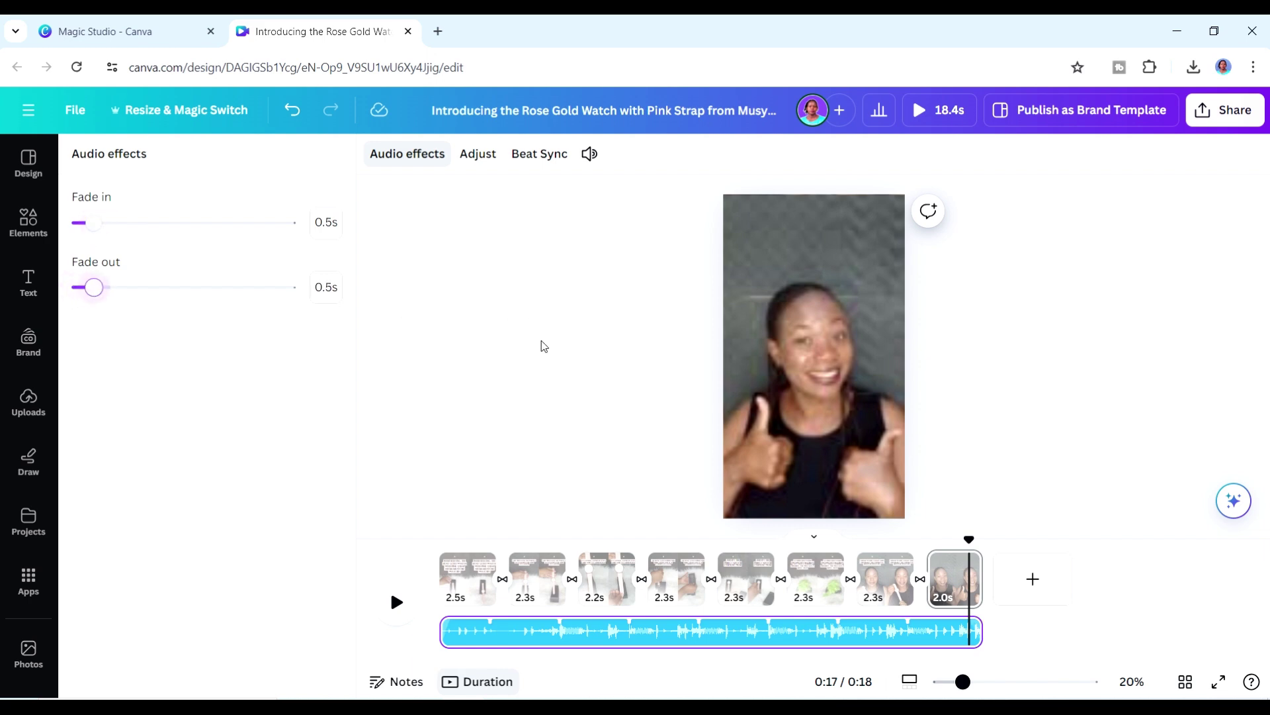
{"action": "key", "text": "Escape"}
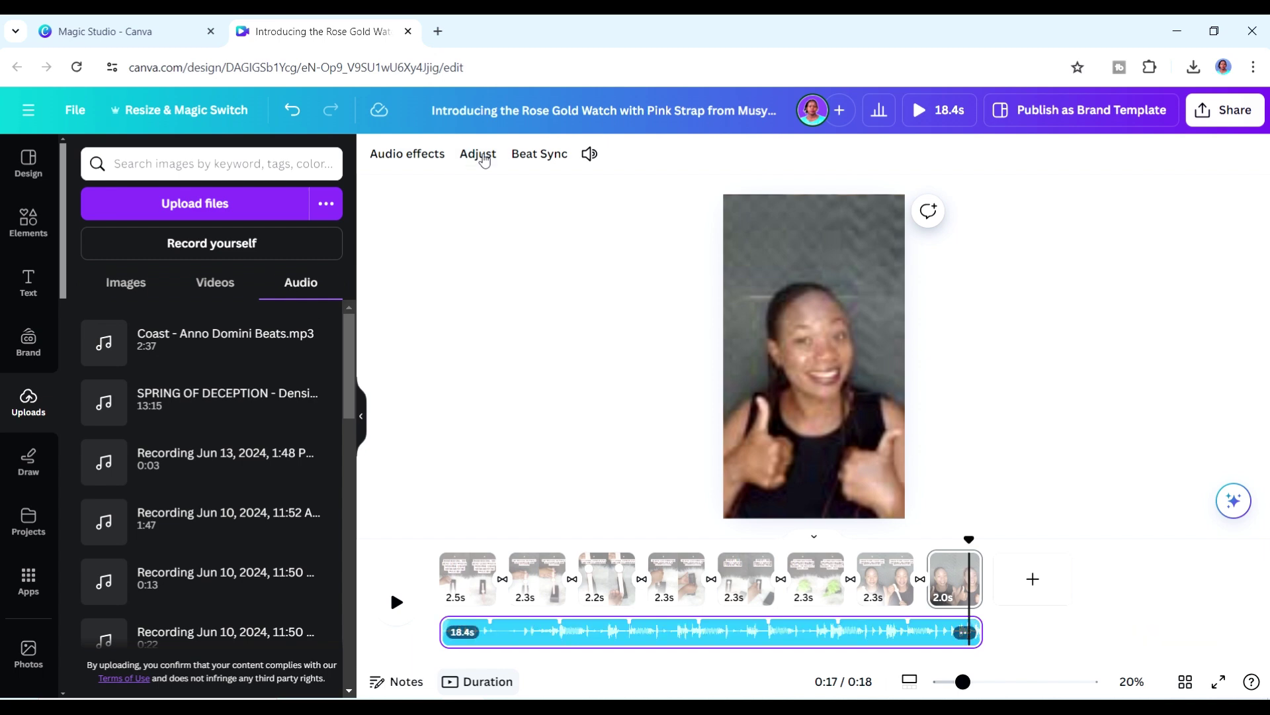
{"action": "key", "text": "ctrl+z"}
{"action": "left_click", "coordinate": [399, 155]}
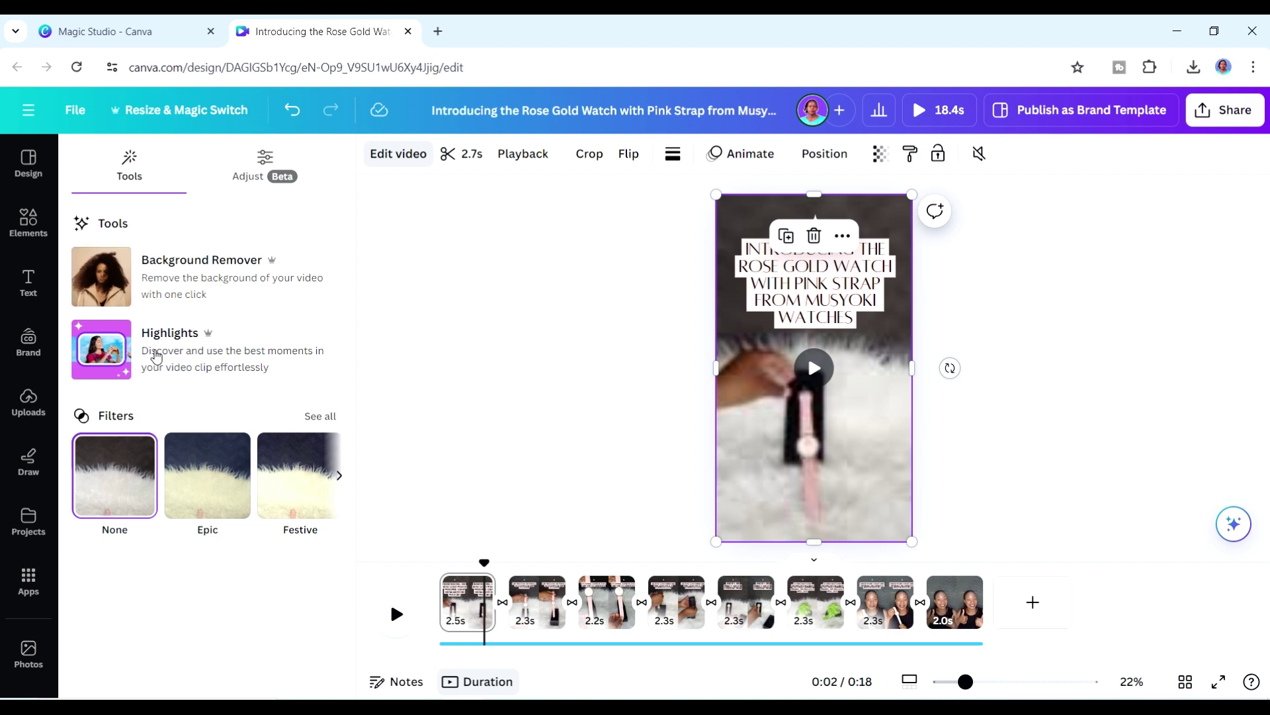
{"action": "left_click", "coordinate": [29, 402]}
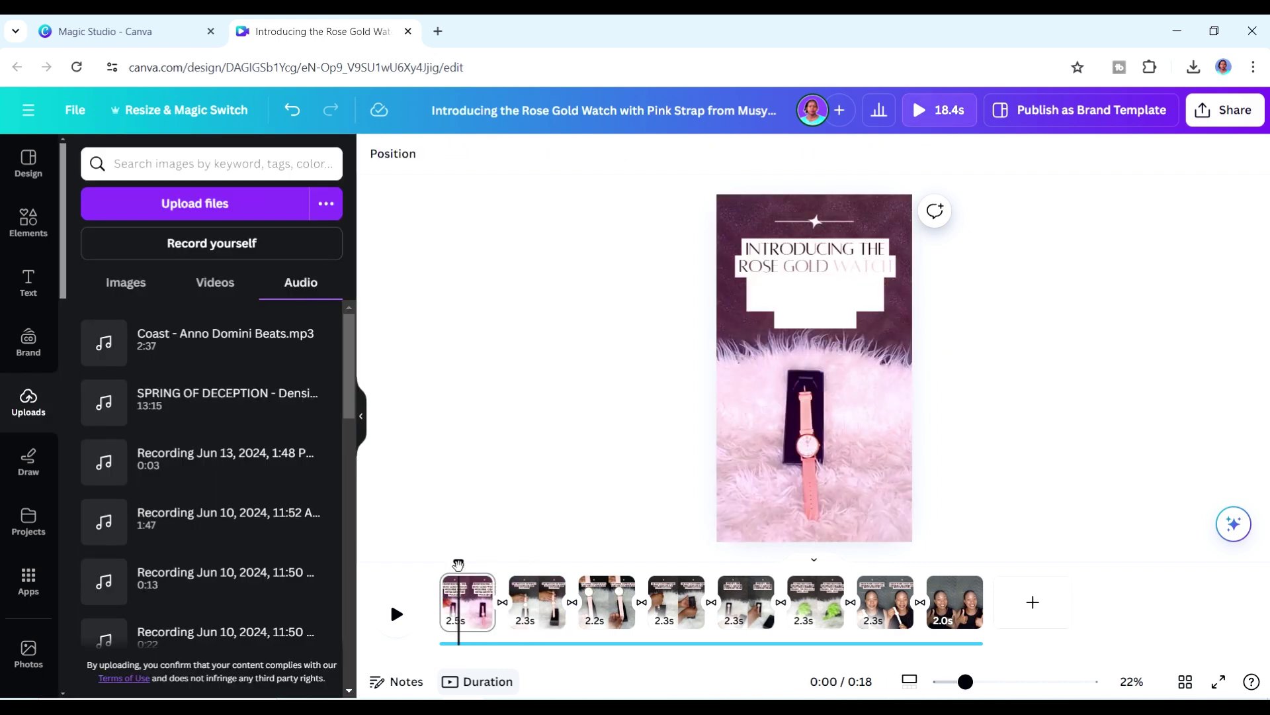
{"action": "left_click", "coordinate": [466, 599]}
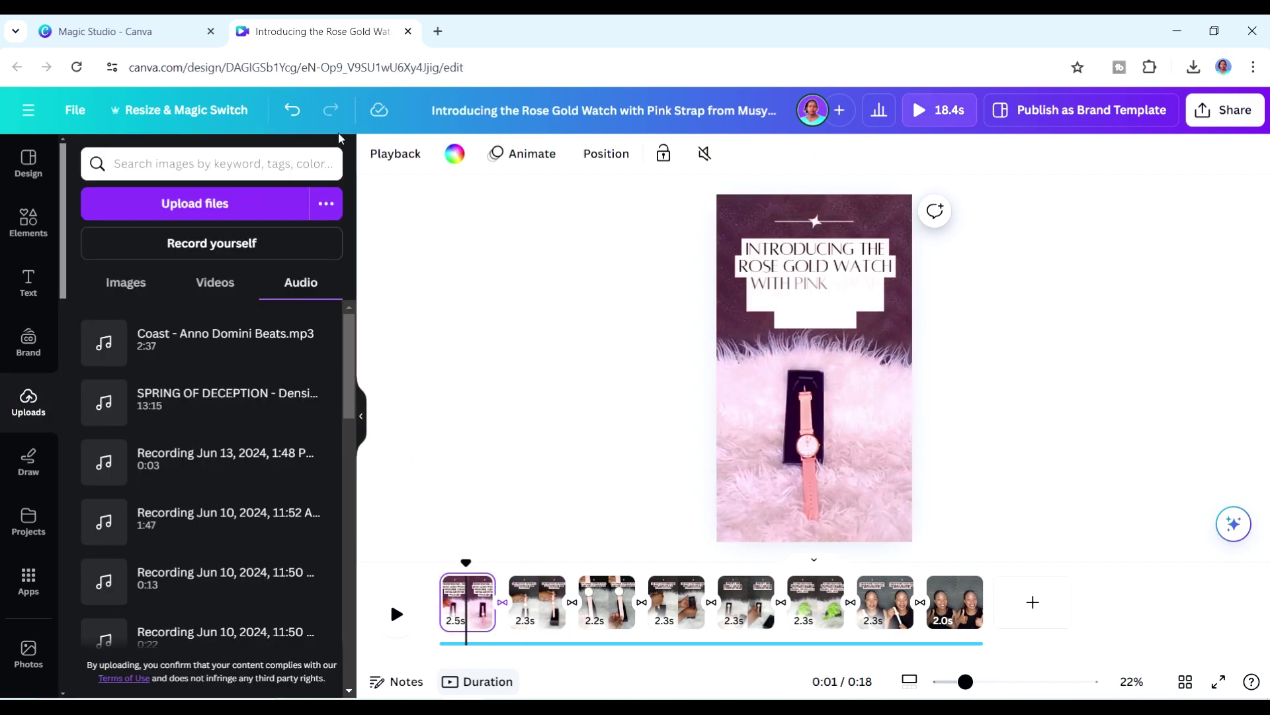
{"action": "left_click", "coordinate": [776, 392]}
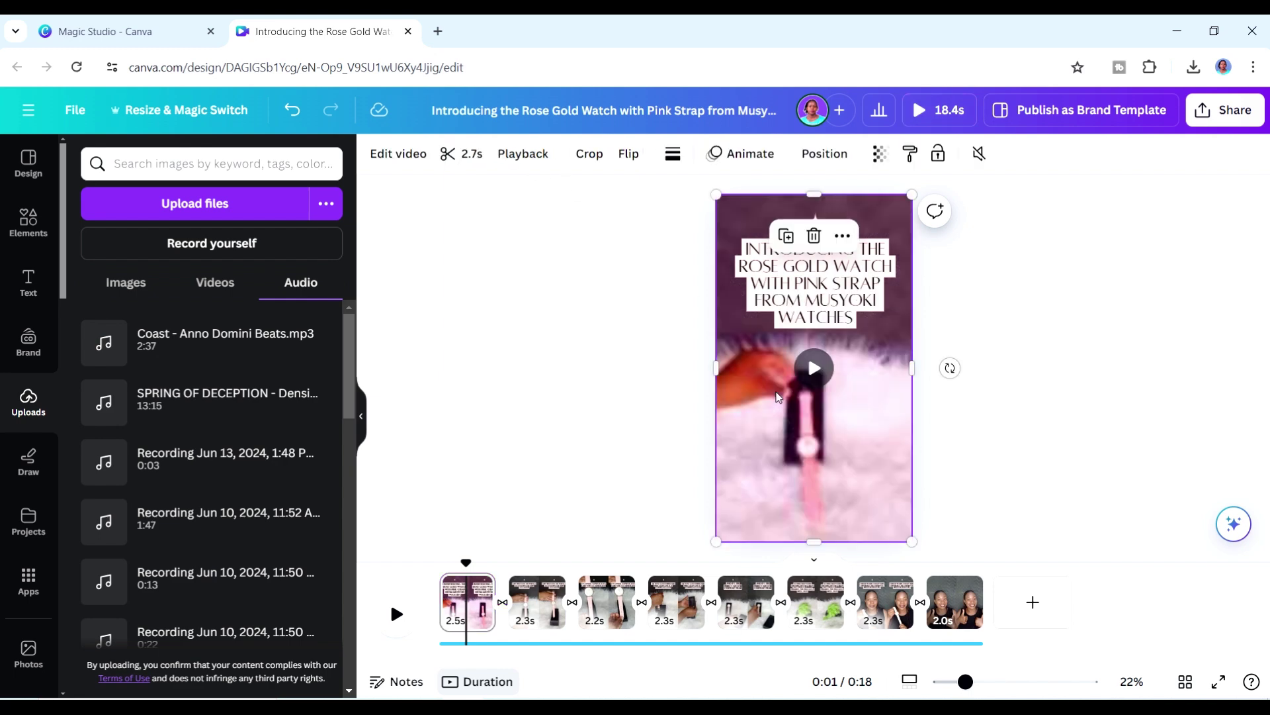
{"action": "left_click", "coordinate": [397, 153]}
{"action": "left_click_drag", "start_coordinate": [346, 376], "coordinate": [344, 614]}
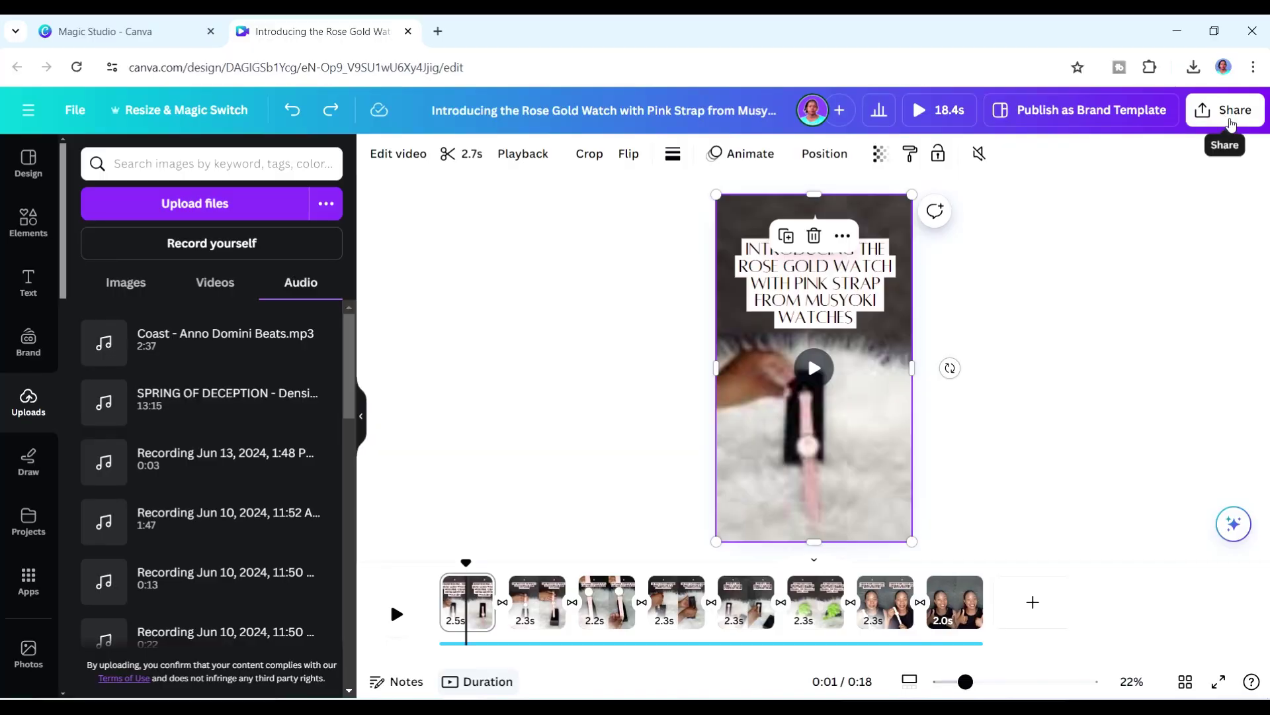
Step: Download the reel as an MP4 Video at 1080p with all 8 pages
{"action": "left_click", "coordinate": [1231, 119]}
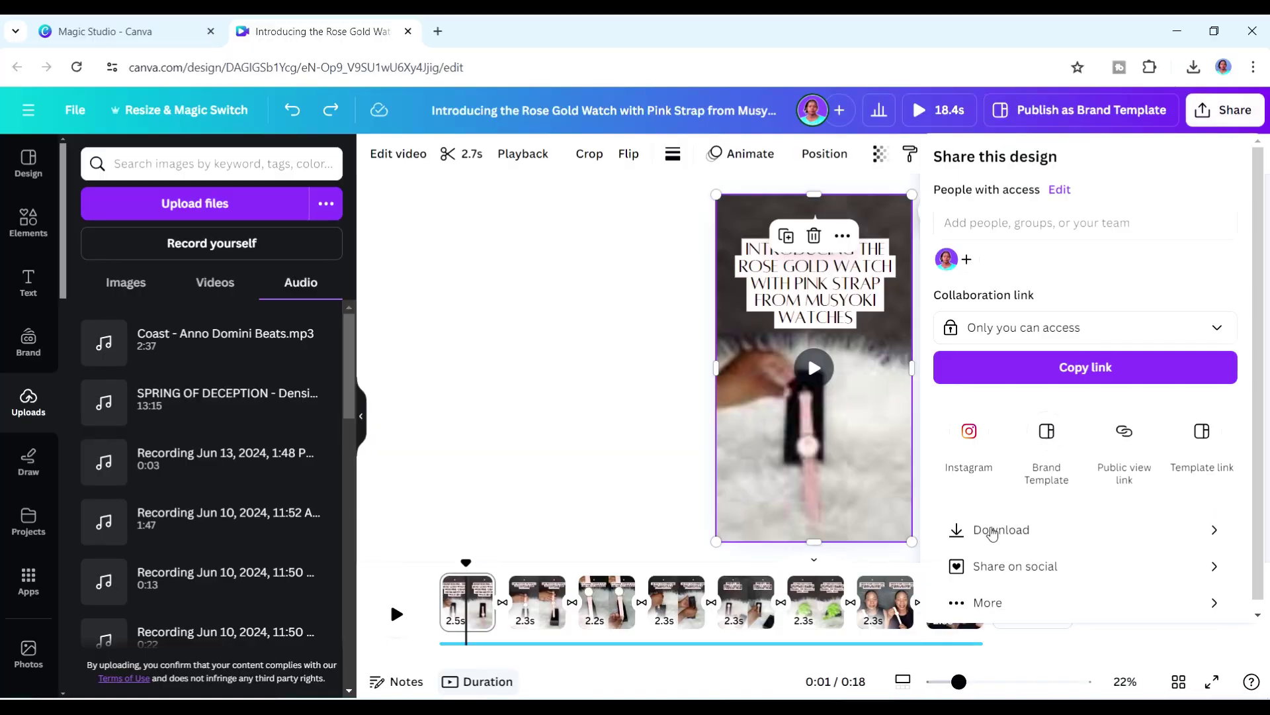
{"action": "left_click", "coordinate": [992, 534]}
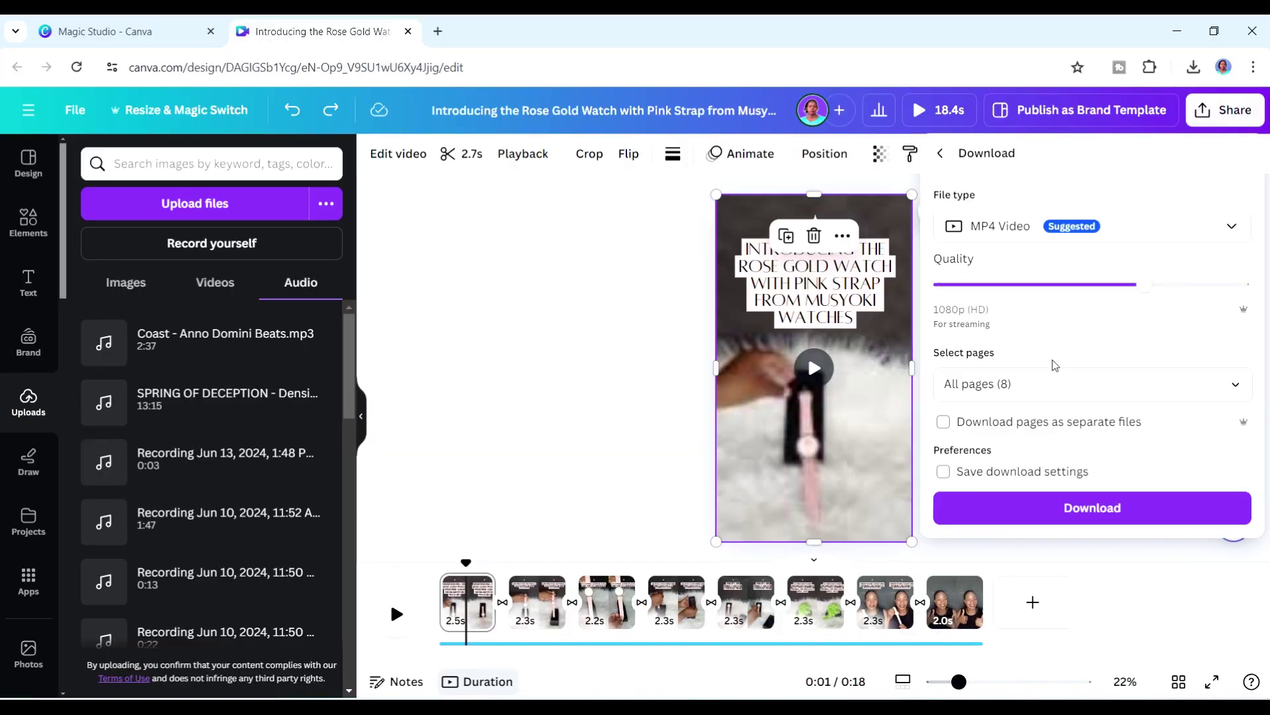
{"action": "left_click", "coordinate": [1012, 513]}
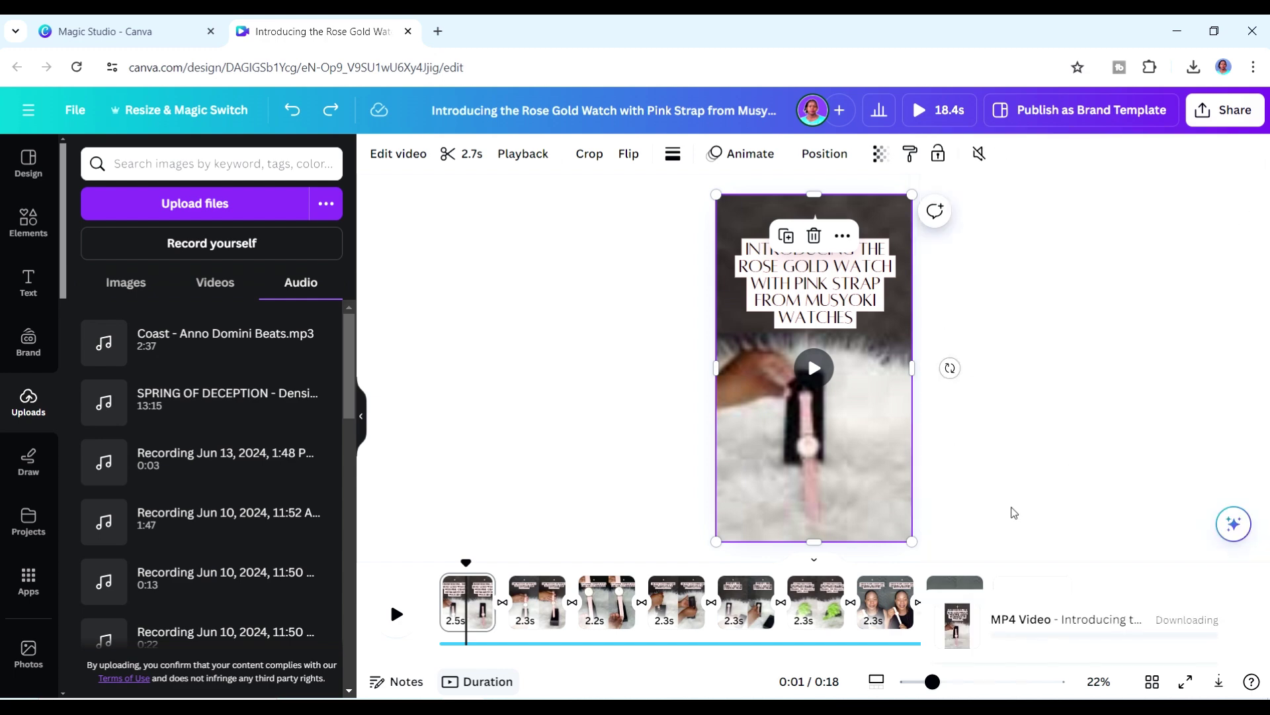